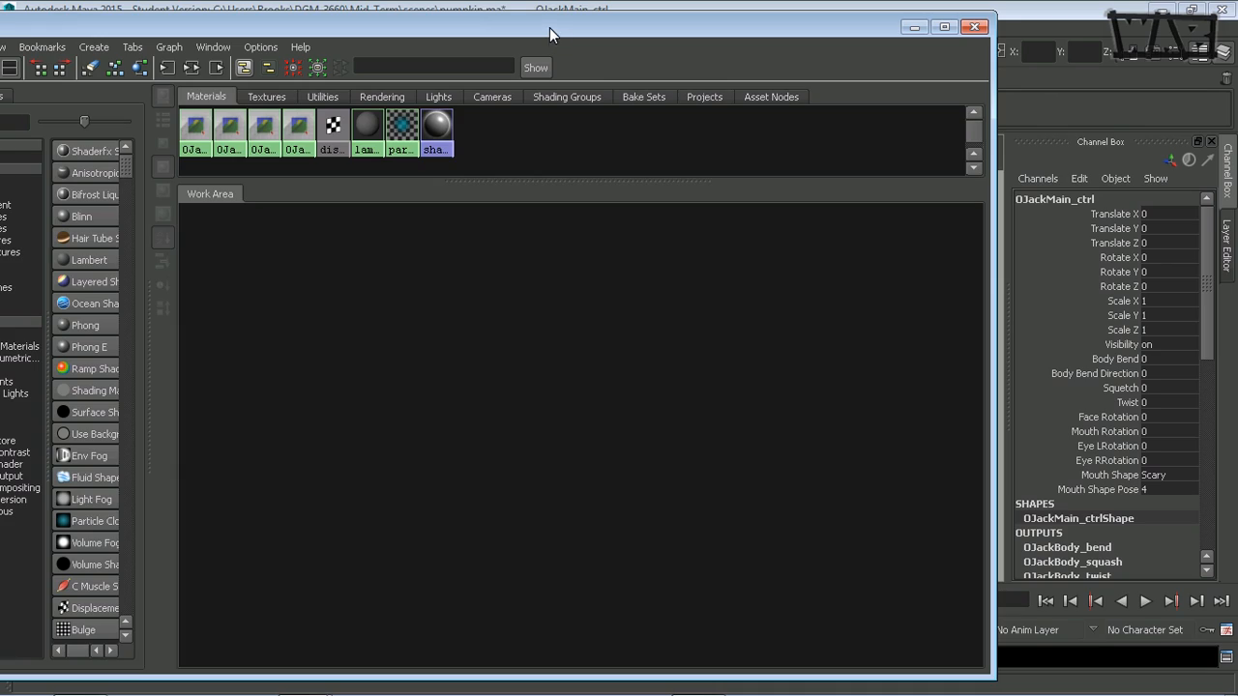
# Check the pumpkin in the viewport and look through the main control's Mouth Shape options and Mouth Shape Pose channel.
pyautogui.moveTo(549, 27); pyautogui.dragTo(579, 102)
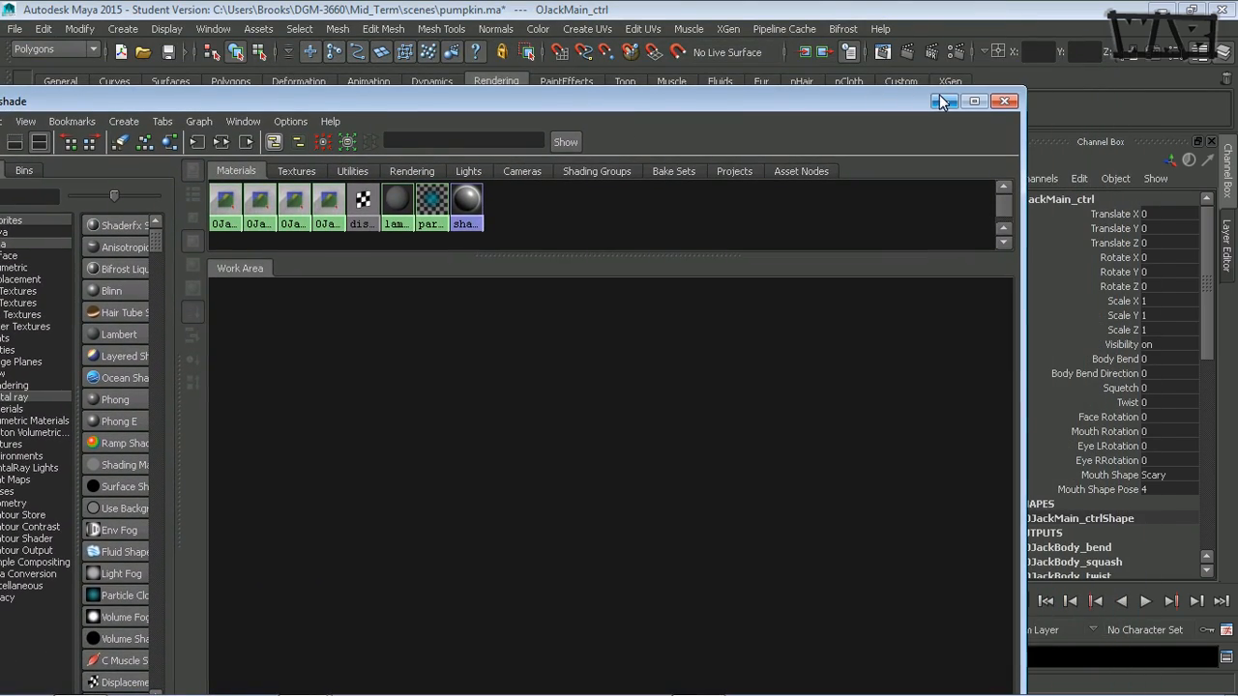
pyautogui.moveTo(914, 100); pyautogui.dragTo(547, 201)
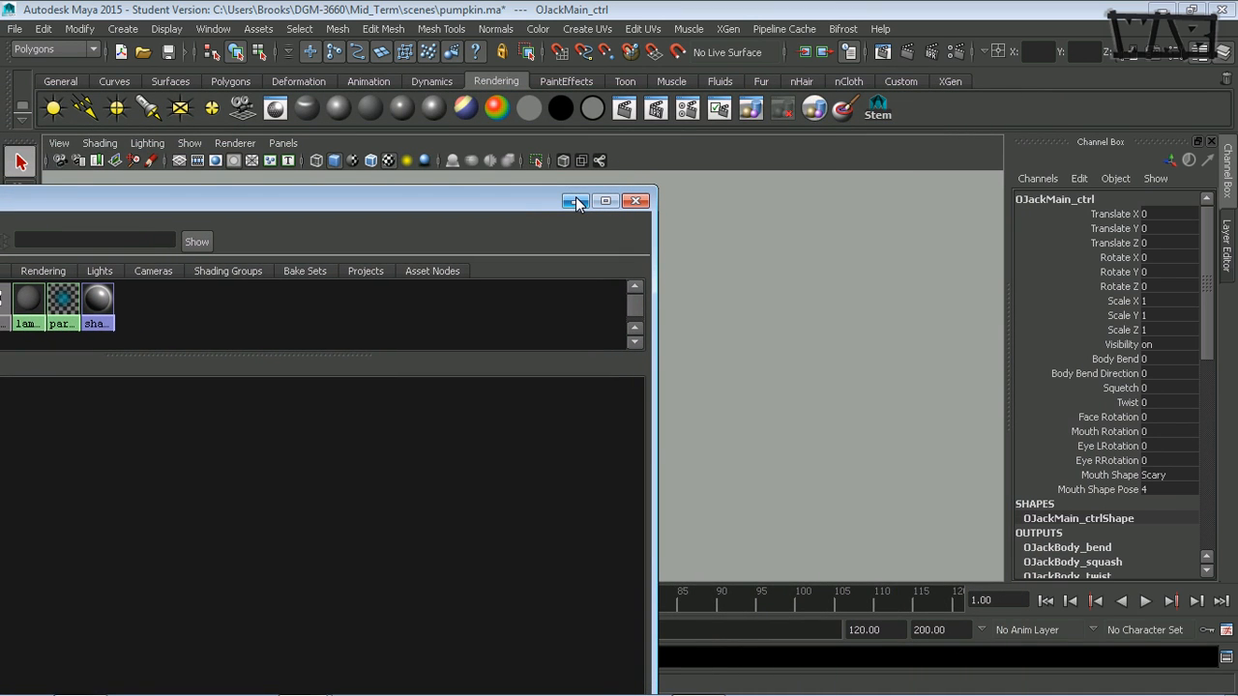
pyautogui.click(575, 201)
pyautogui.keyDown('alt'); pyautogui.moveTo(641, 382); pyautogui.dragTo(663, 376); pyautogui.keyUp('alt')
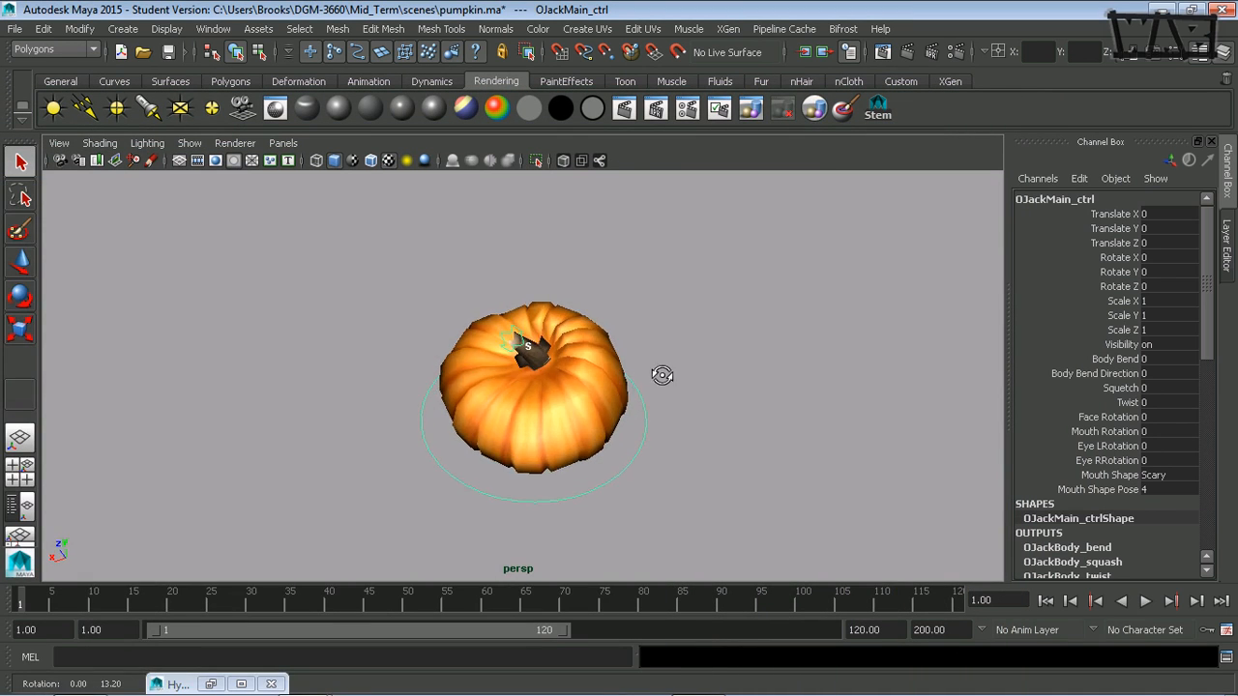
pyautogui.click(210, 684)
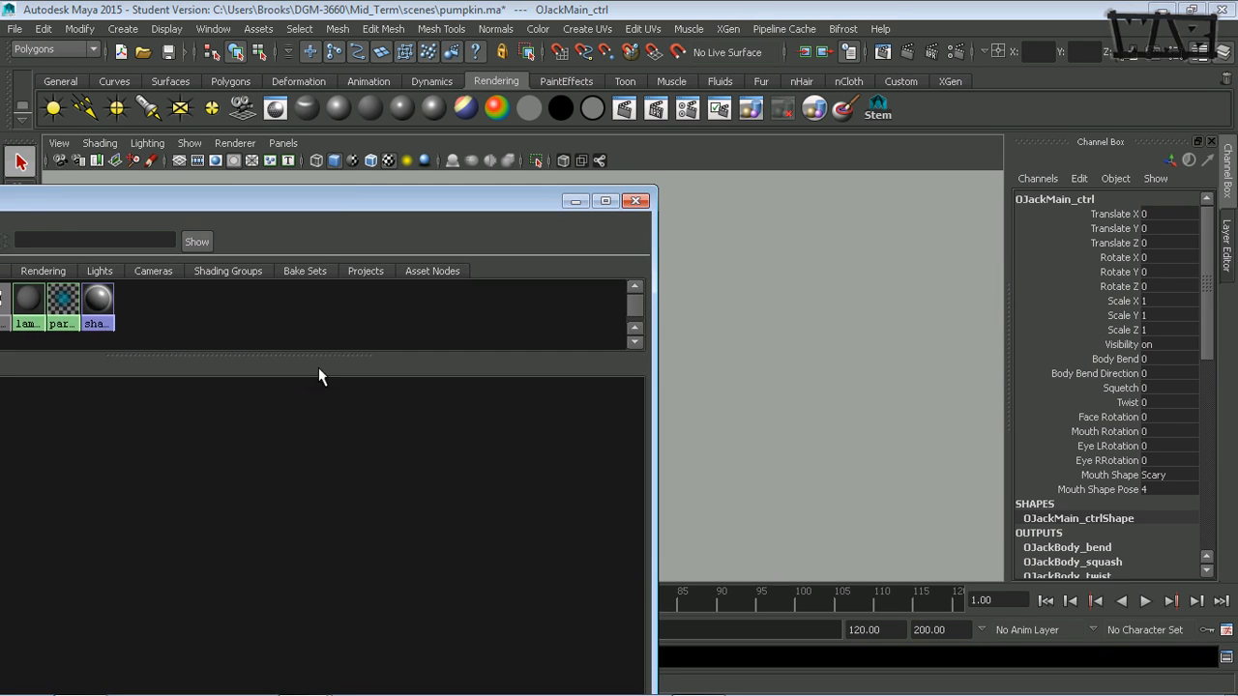
pyautogui.click(1168, 474)
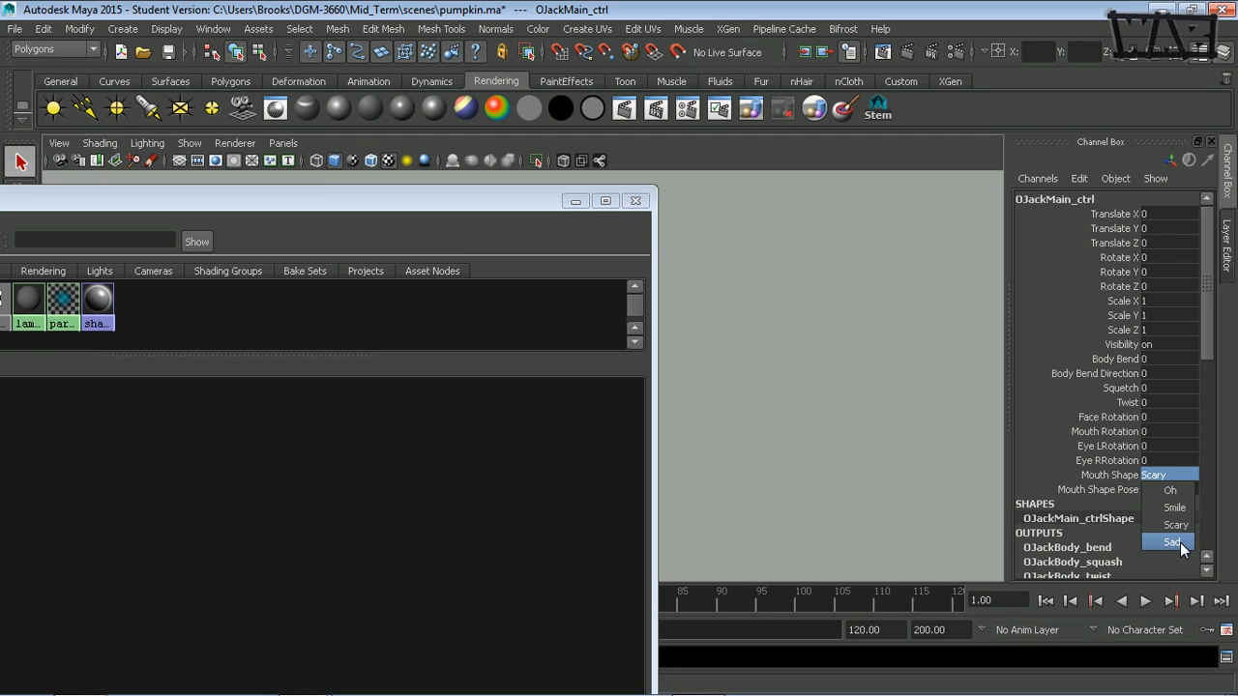
pyautogui.click(1116, 486)
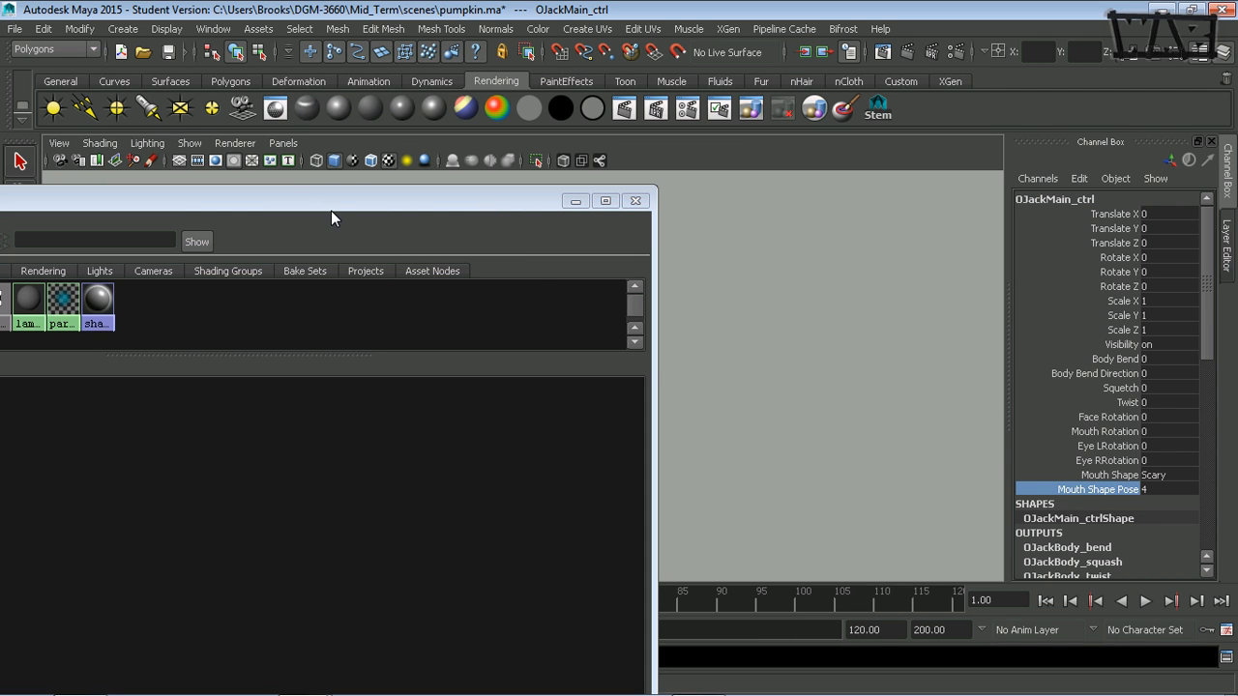
# Graph the input and output connections of the OJackFaceOutside_blinn material in the Hypershade and rearrange the graph.
pyautogui.moveTo(335, 199); pyautogui.dragTo(680, 201)
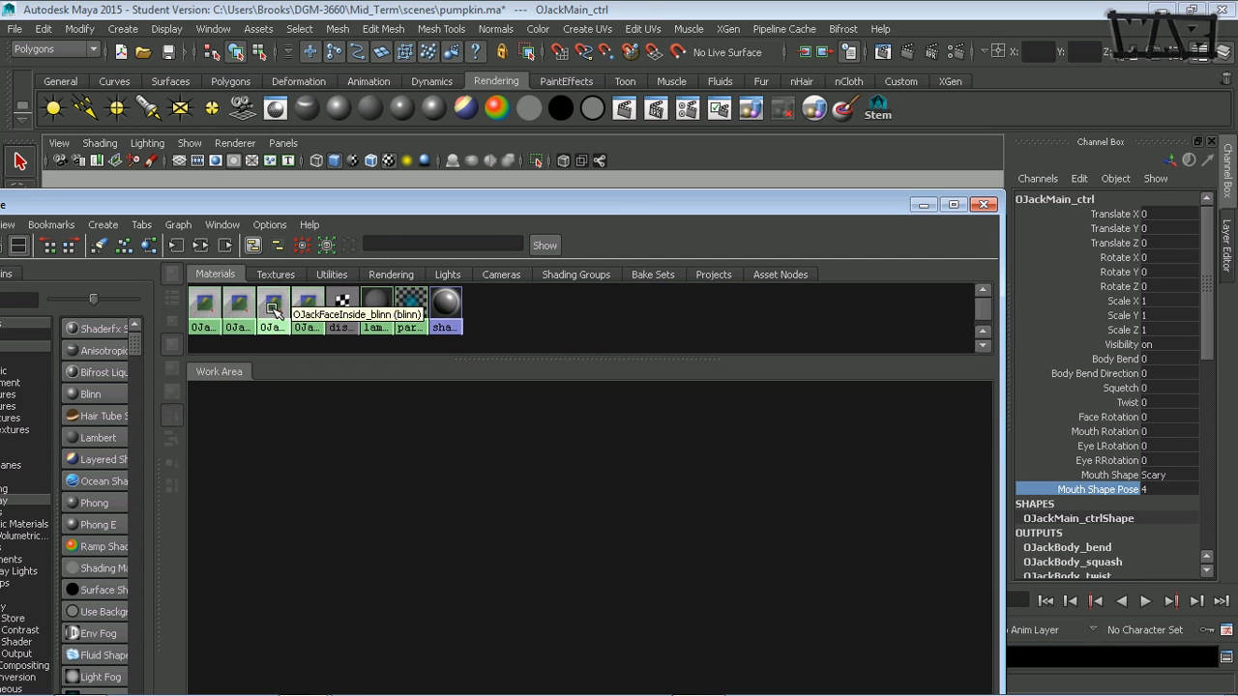
pyautogui.click(319, 301)
pyautogui.moveTo(478, 207); pyautogui.dragTo(545, 110)
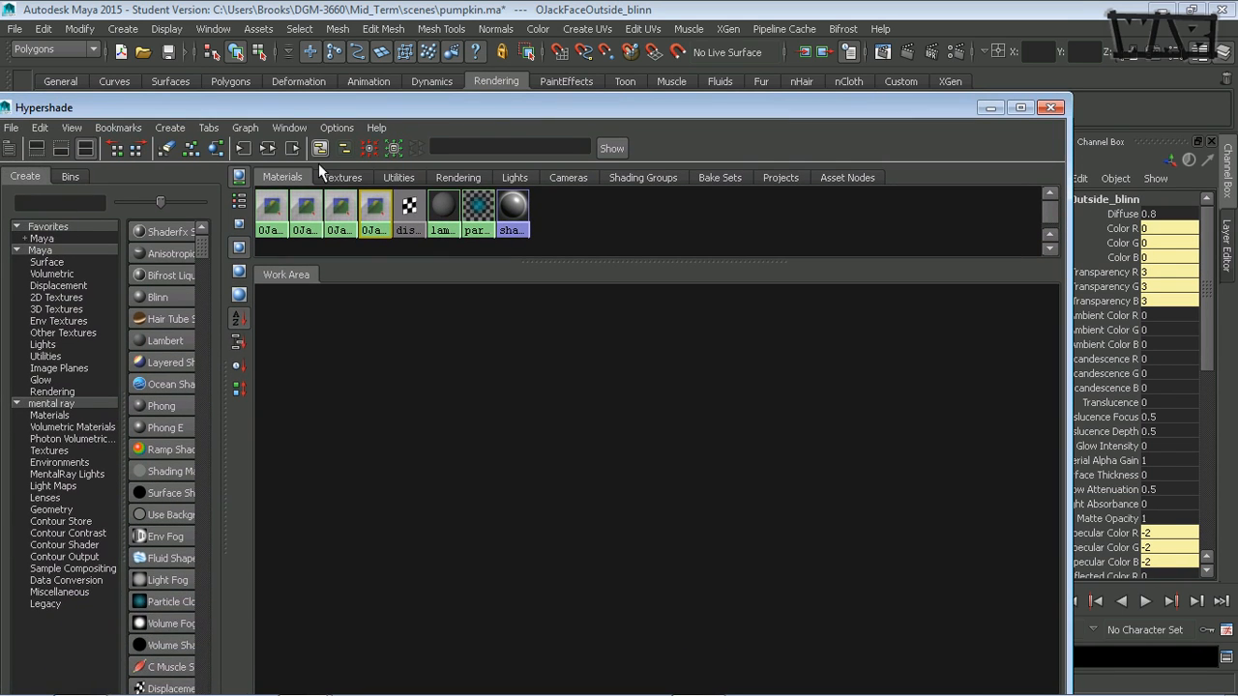
pyautogui.click(267, 148)
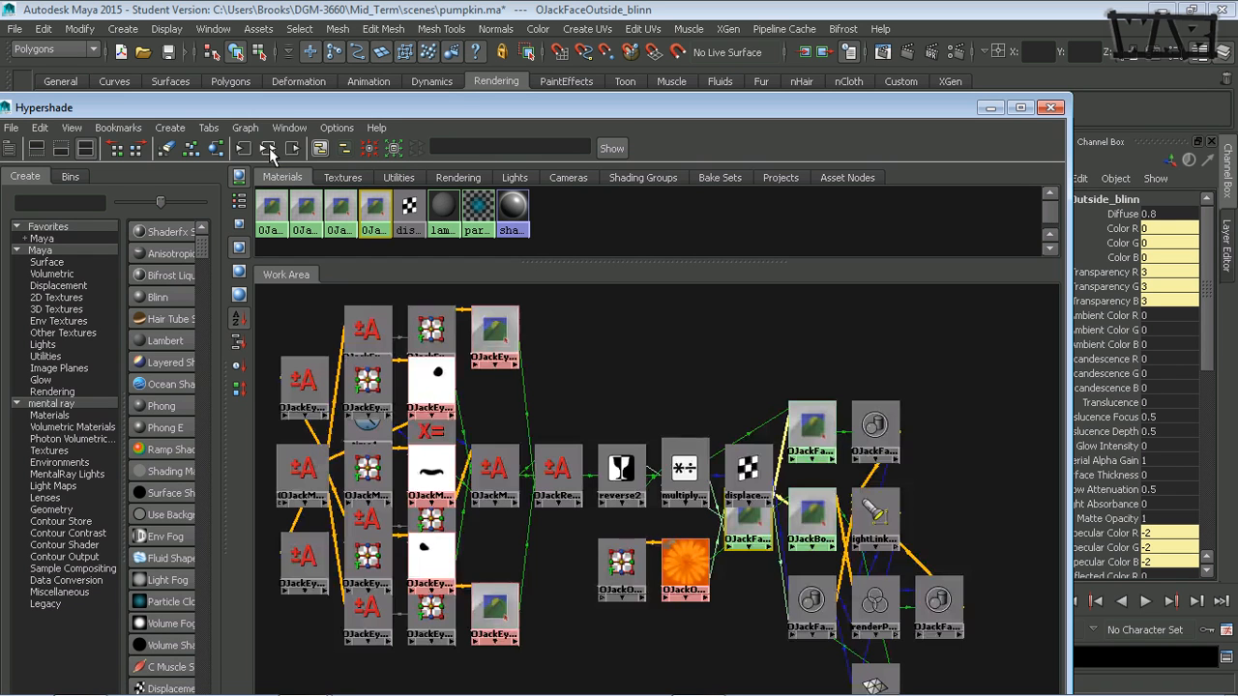
pyautogui.click(193, 152)
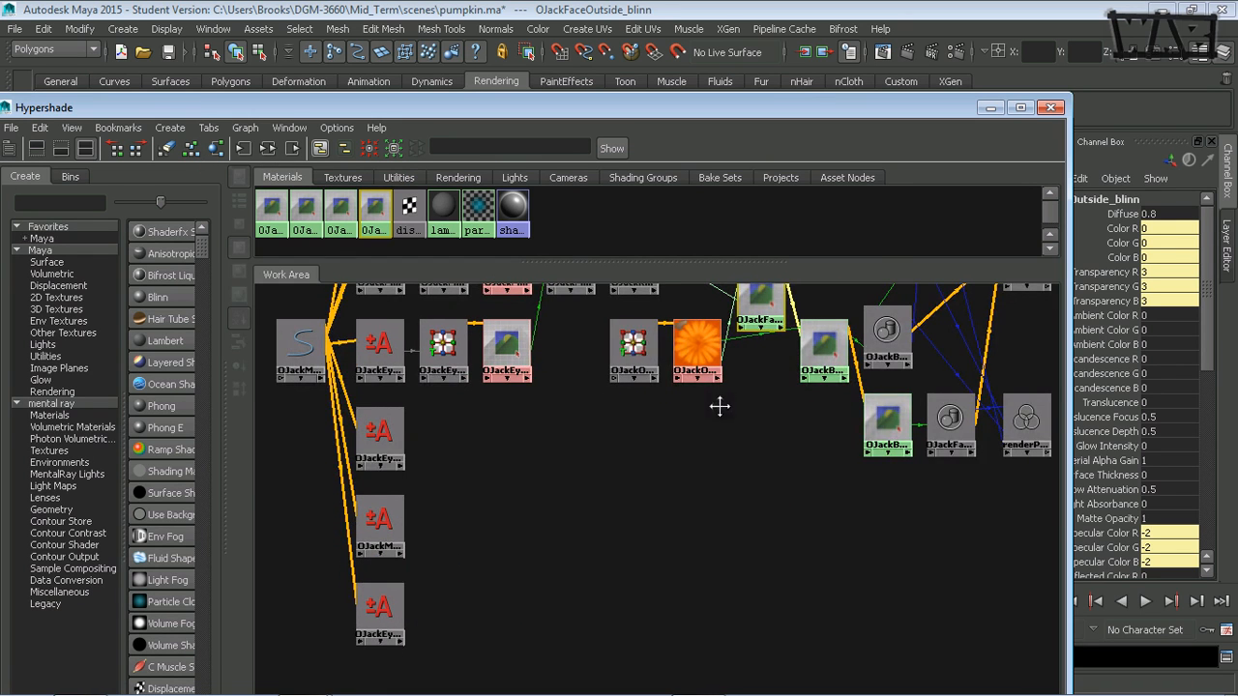
# Select the OJackMouth_transparencyFile node in the shading network and display its full file attributes.
pyautogui.keyDown('alt'); pyautogui.moveTo(719, 406); pyautogui.dragTo(661, 651, button='middle'); pyautogui.keyUp('alt')
pyautogui.click(454, 518)
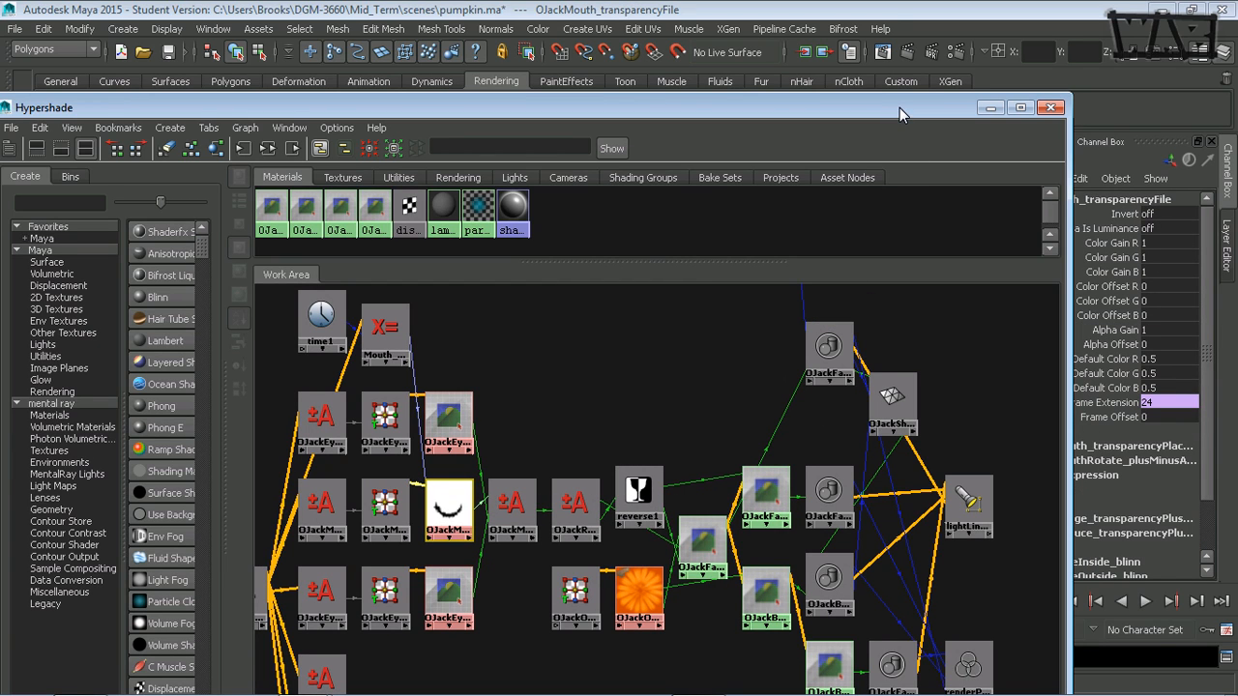
pyautogui.moveTo(899, 109); pyautogui.dragTo(742, 98)
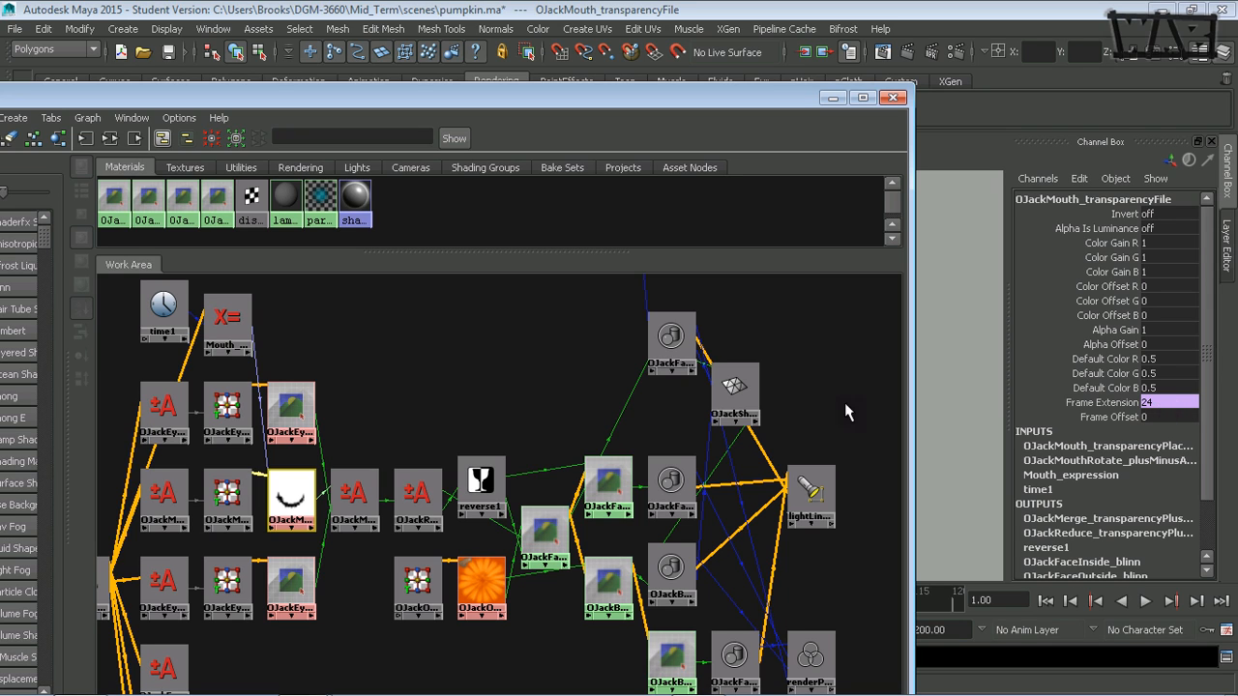
pyautogui.hotkey('ctrl', 'a')
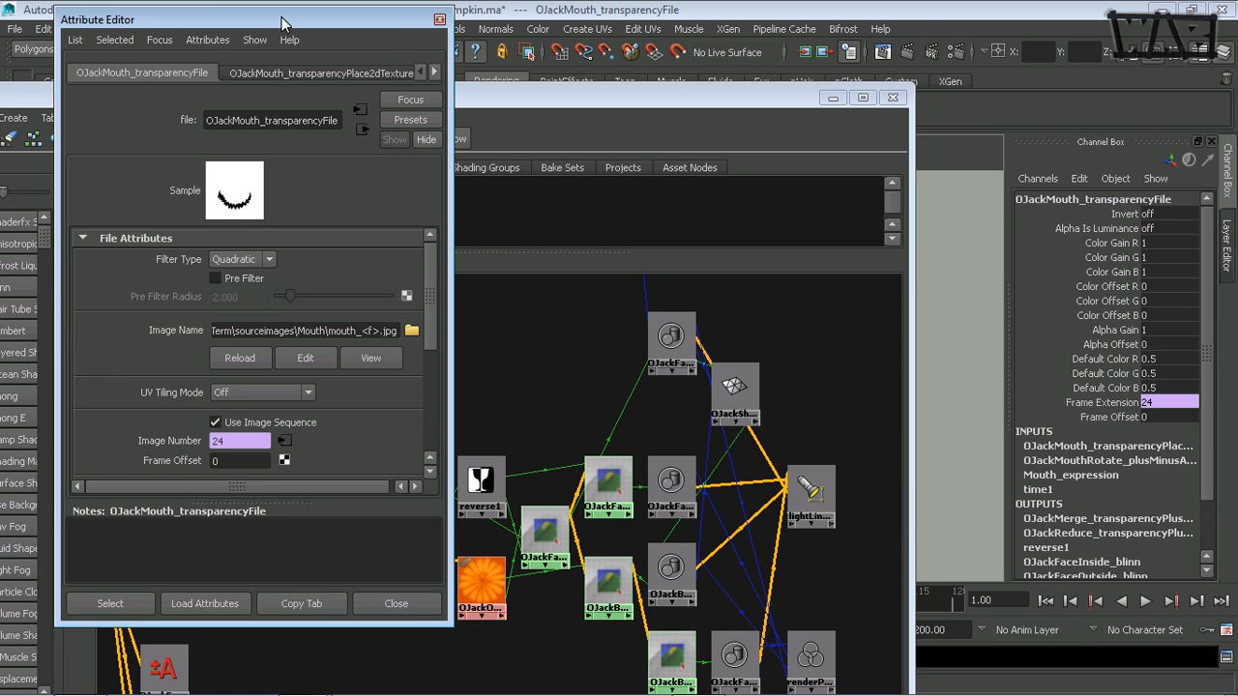
pyautogui.moveTo(278, 21); pyautogui.dragTo(397, 37)
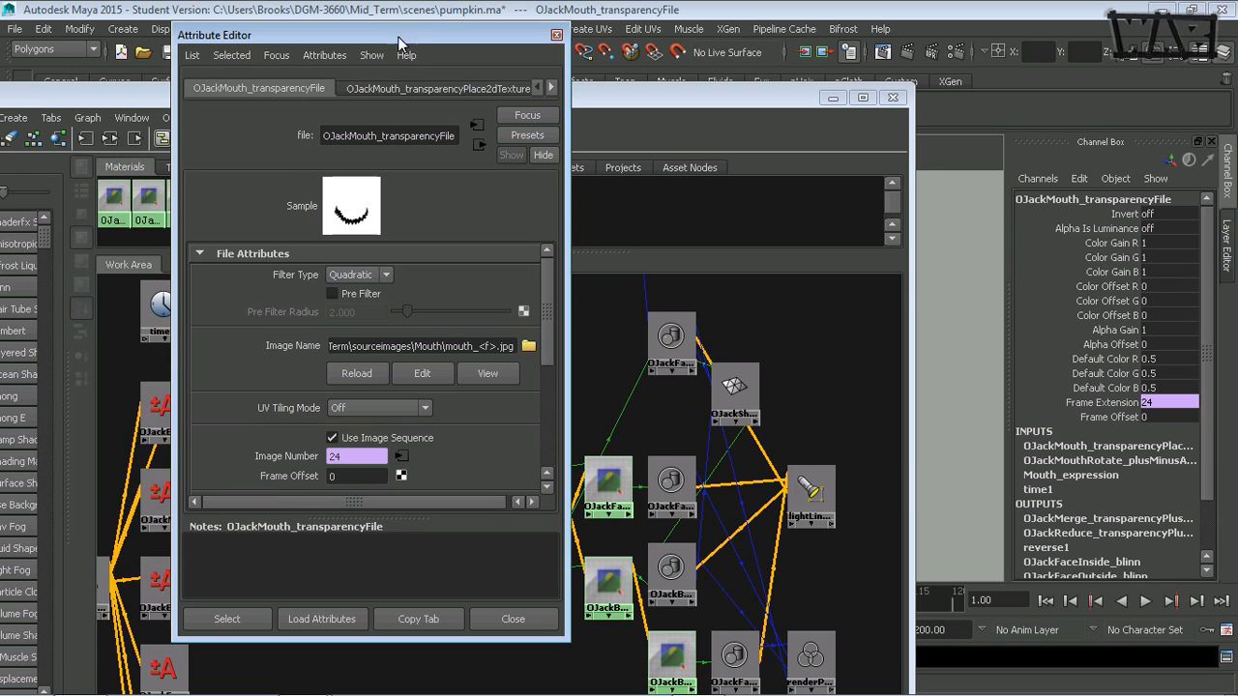
# Examine the complete expression driving the mouth file's Image Number, then close the expression and attribute windows.
pyautogui.rightClick(301, 462)
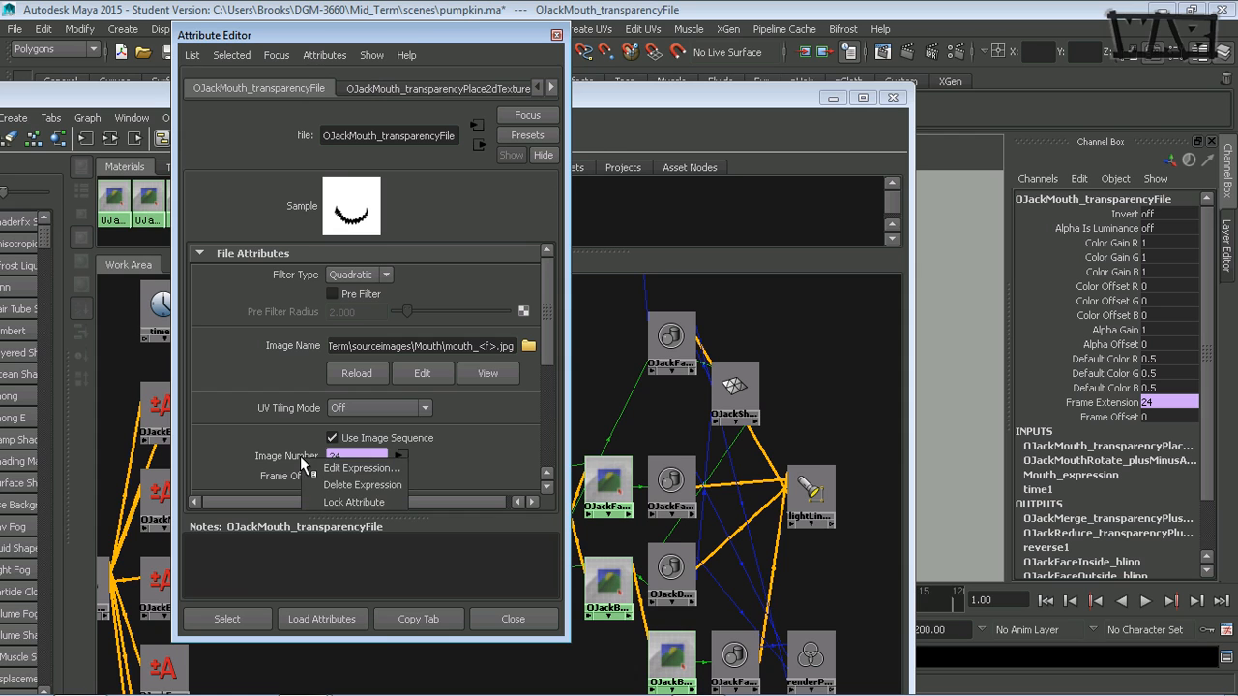
pyautogui.click(356, 468)
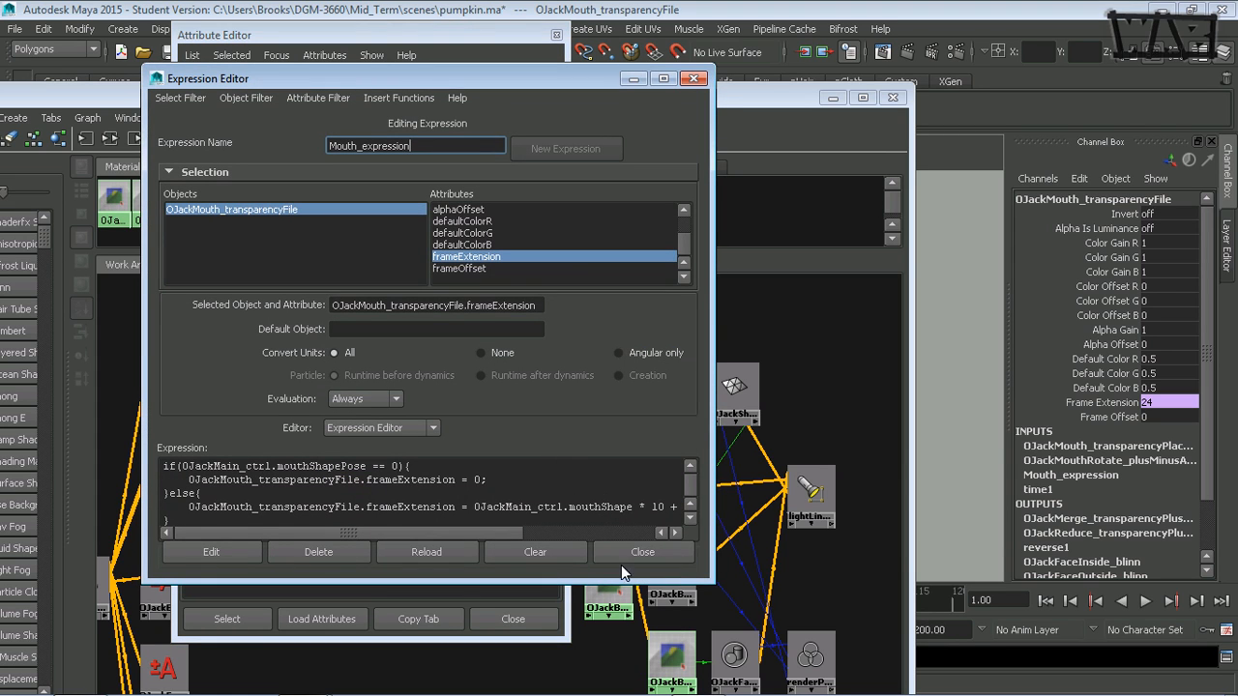
pyautogui.moveTo(614, 582); pyautogui.dragTo(613, 612)
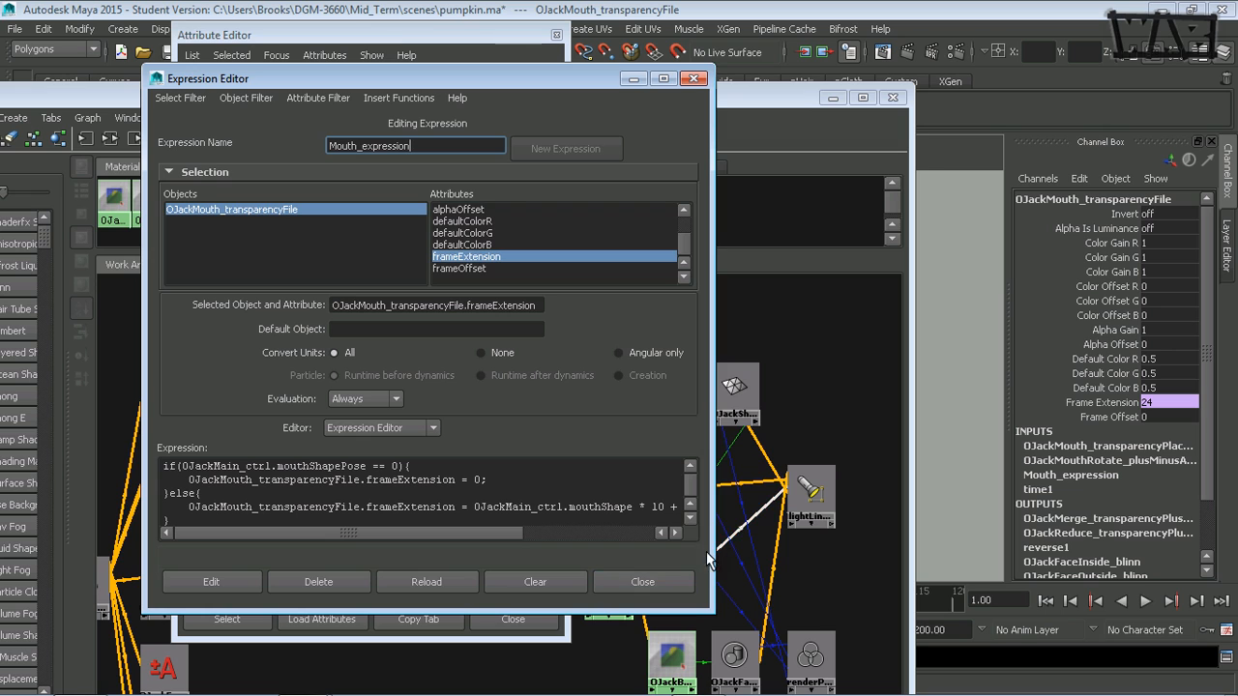
pyautogui.moveTo(712, 553); pyautogui.dragTo(973, 552)
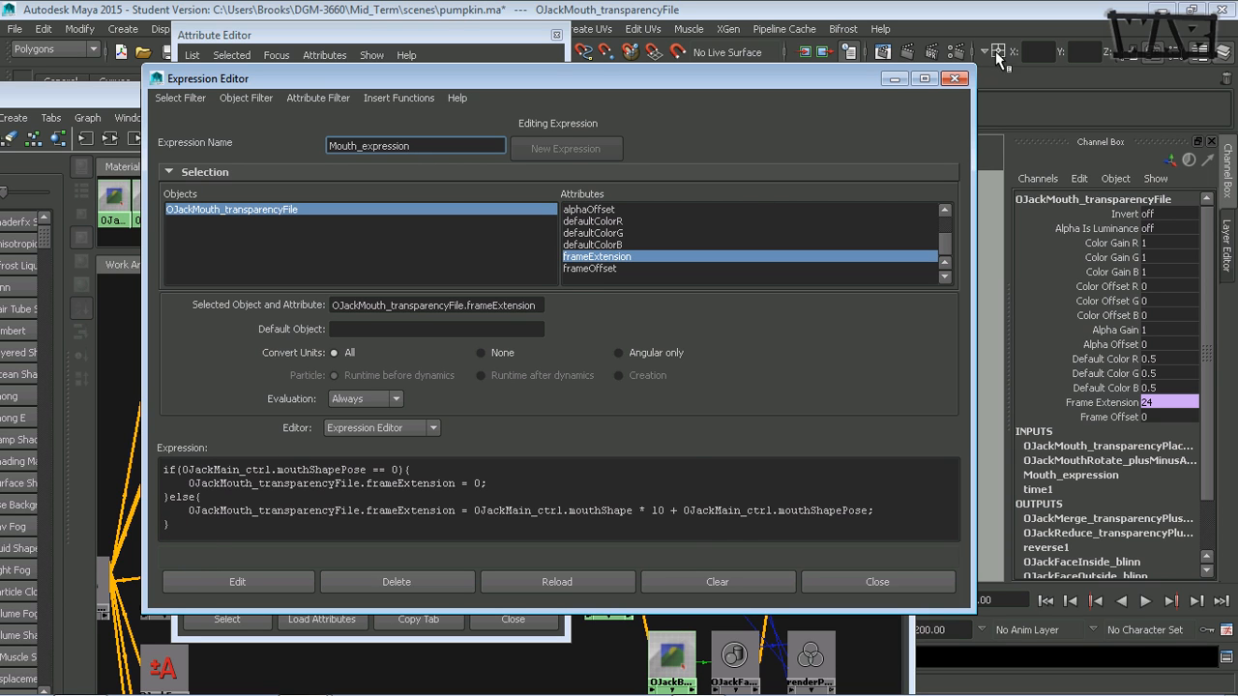
pyautogui.click(955, 78)
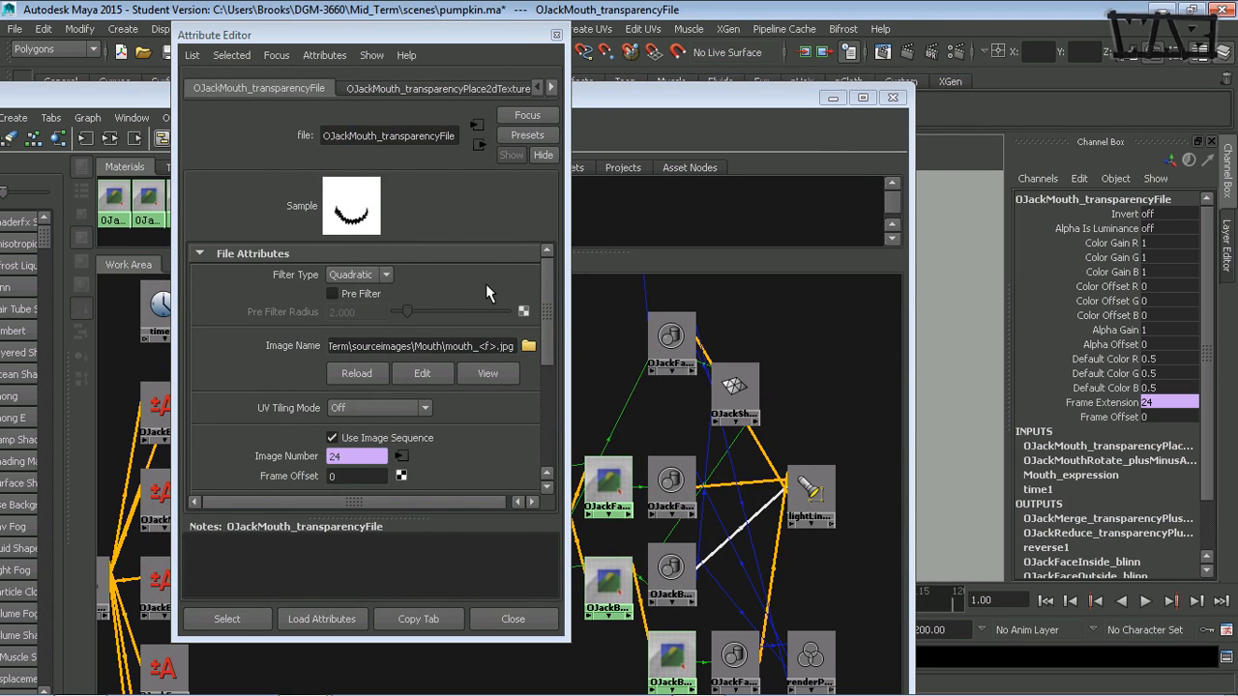
pyautogui.click(556, 34)
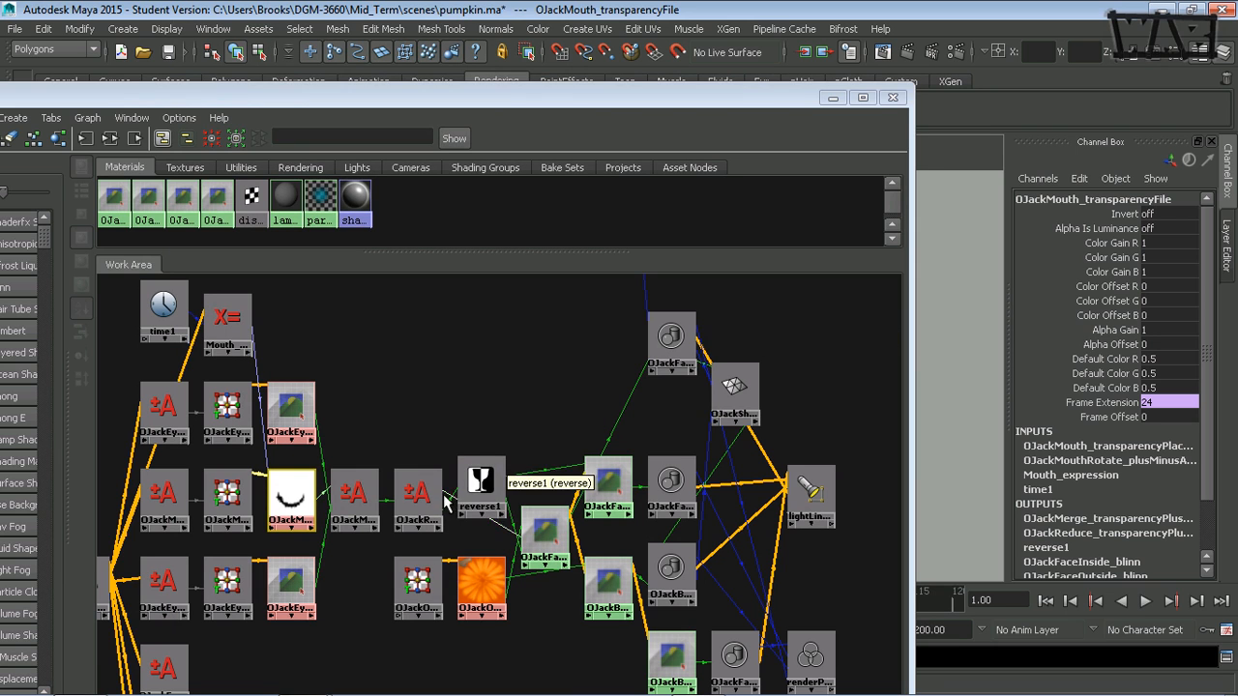
# Uncover the viewport, select the pumpkin's main control and highlight its Mouth Shape and Mouth Shape Pose channels.
pyautogui.moveTo(775, 100); pyautogui.dragTo(493, 416)
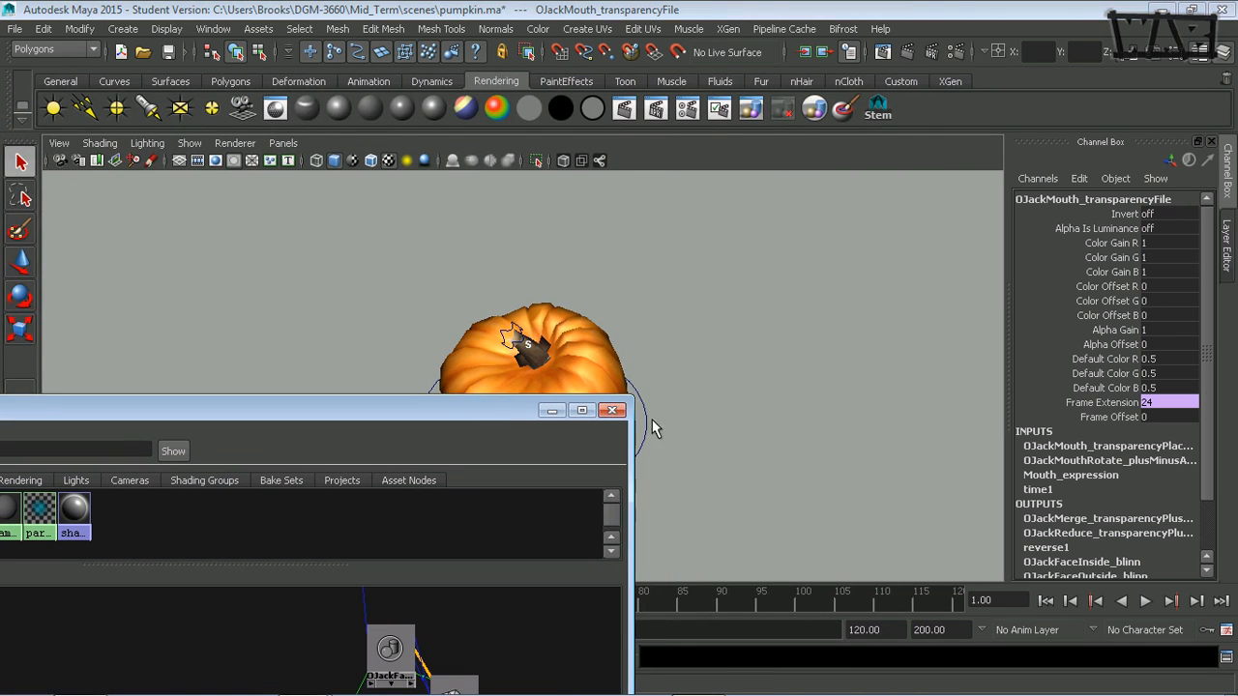
pyautogui.click(645, 431)
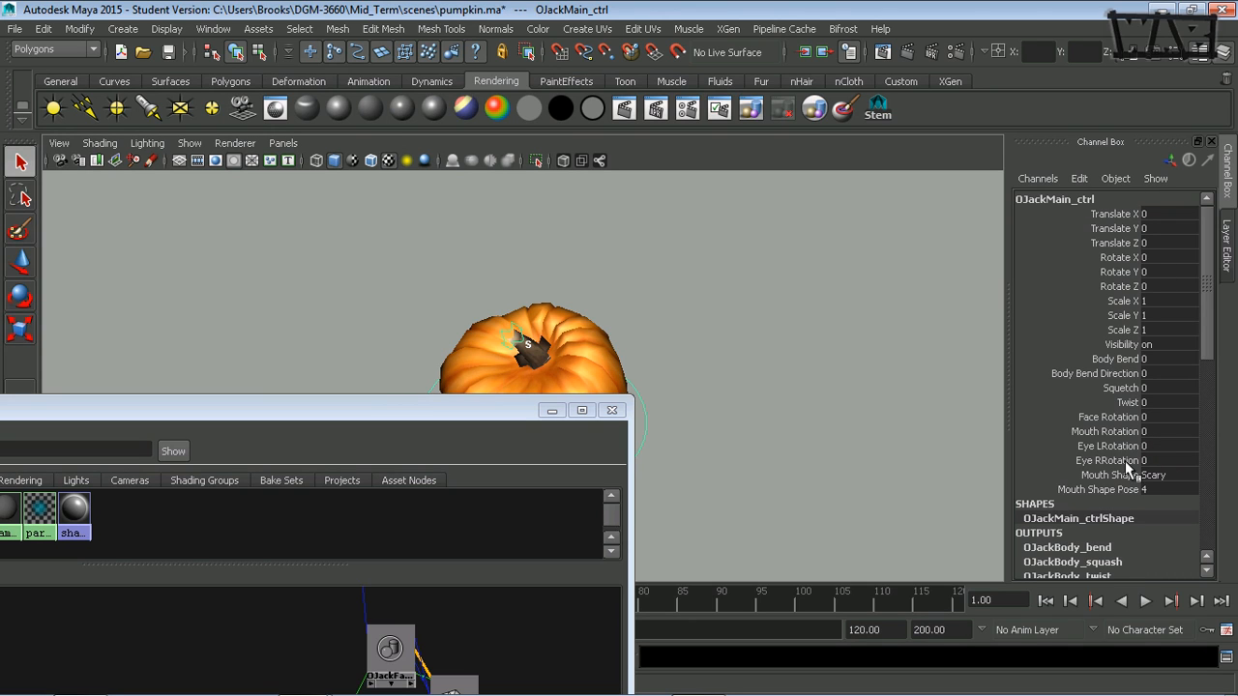
pyautogui.click(1079, 178)
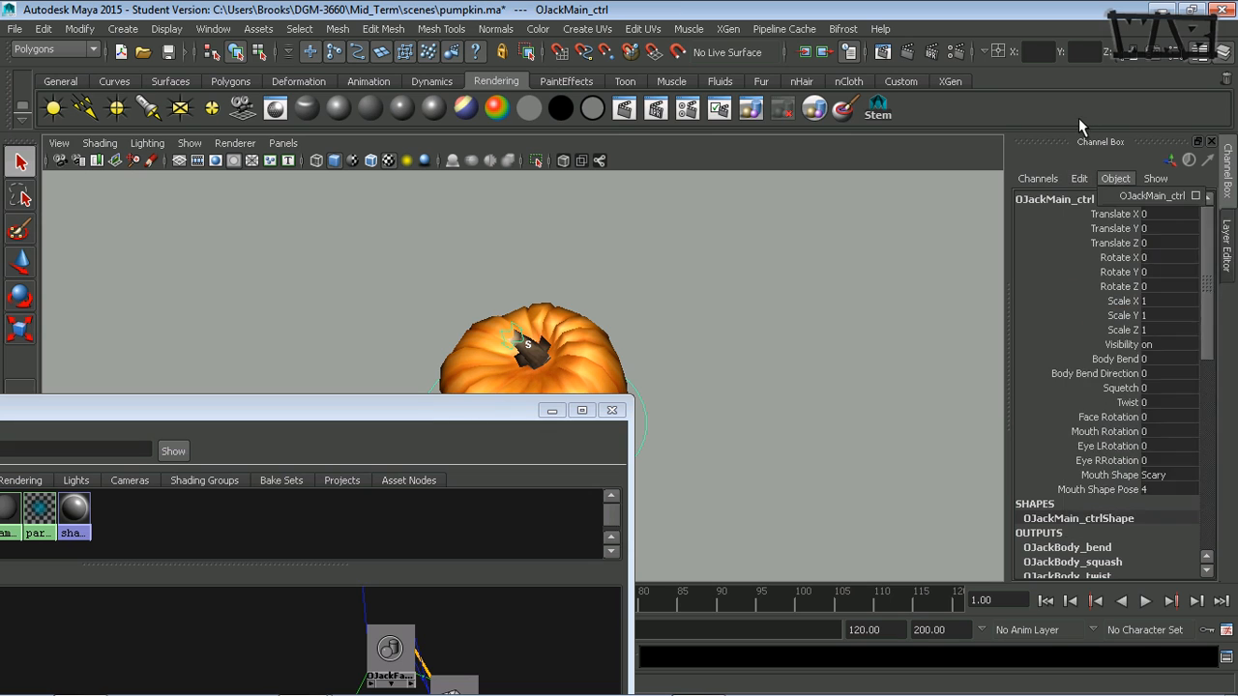
pyautogui.click(1040, 461)
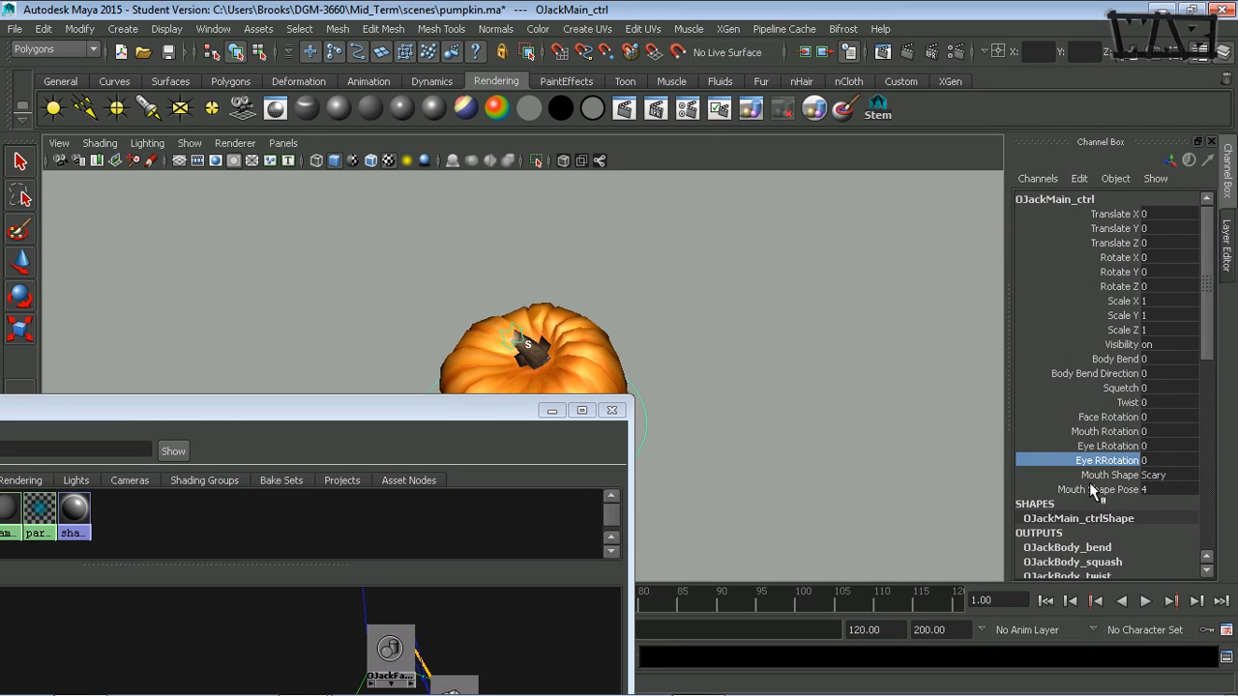
pyautogui.moveTo(1101, 475); pyautogui.dragTo(1105, 490)
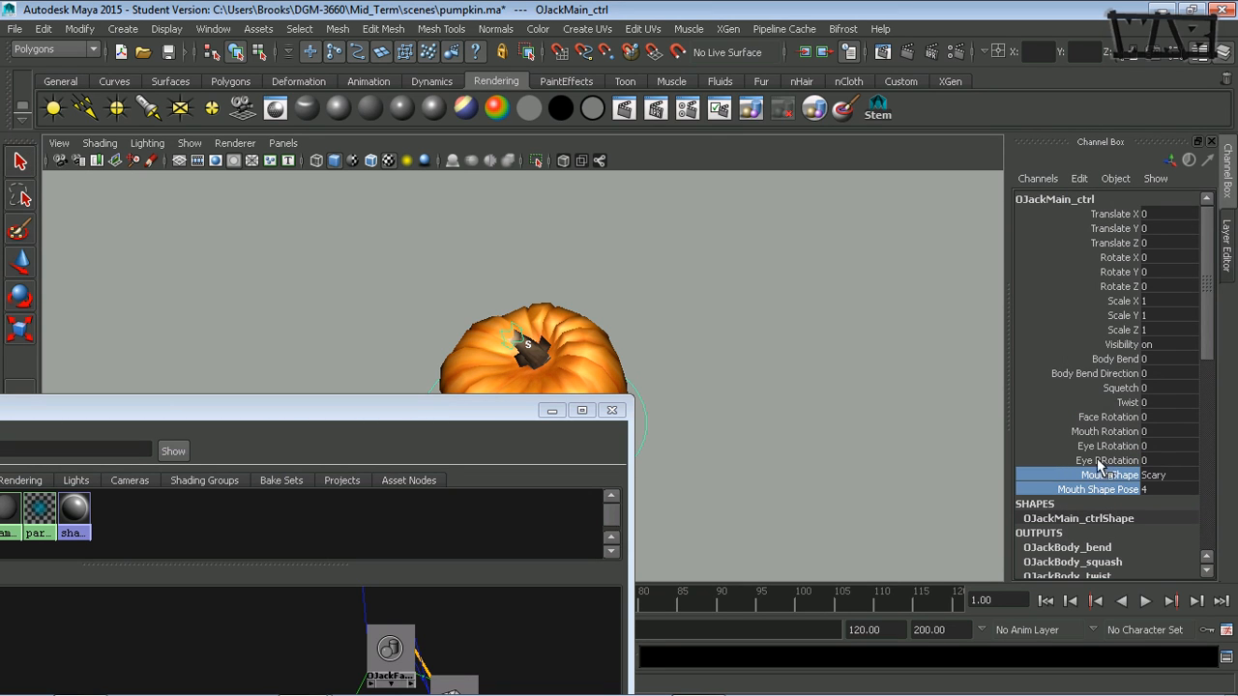
# Examine the edit settings of the mouthShape and mouthShapePose attributes, including enum names and minimum and maximum limits.
pyautogui.click(1082, 179)
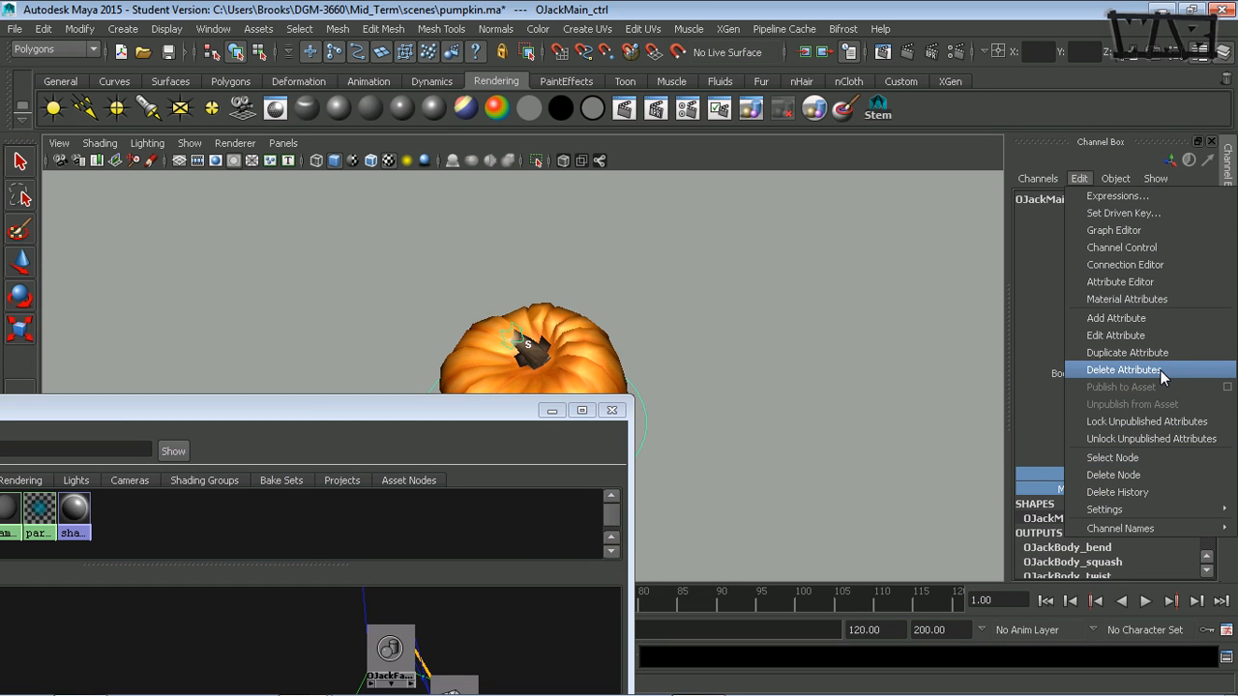
pyautogui.click(1153, 337)
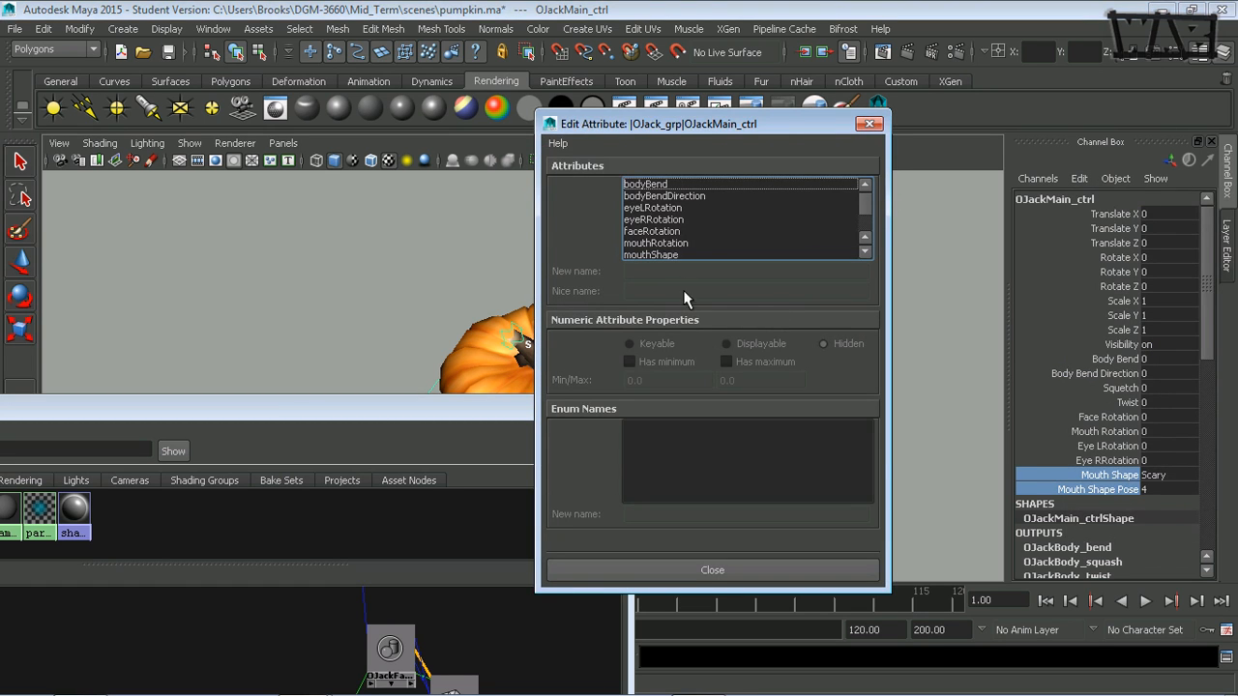
pyautogui.click(865, 216)
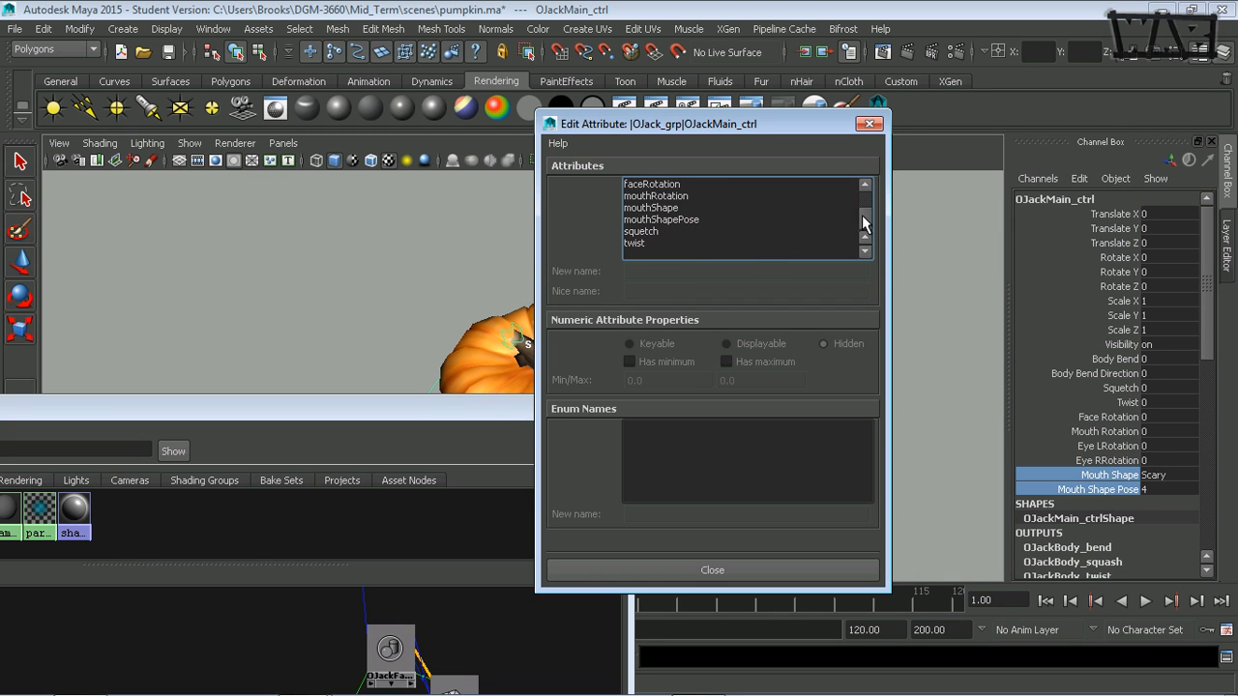
pyautogui.scroll(2, 866, 204)
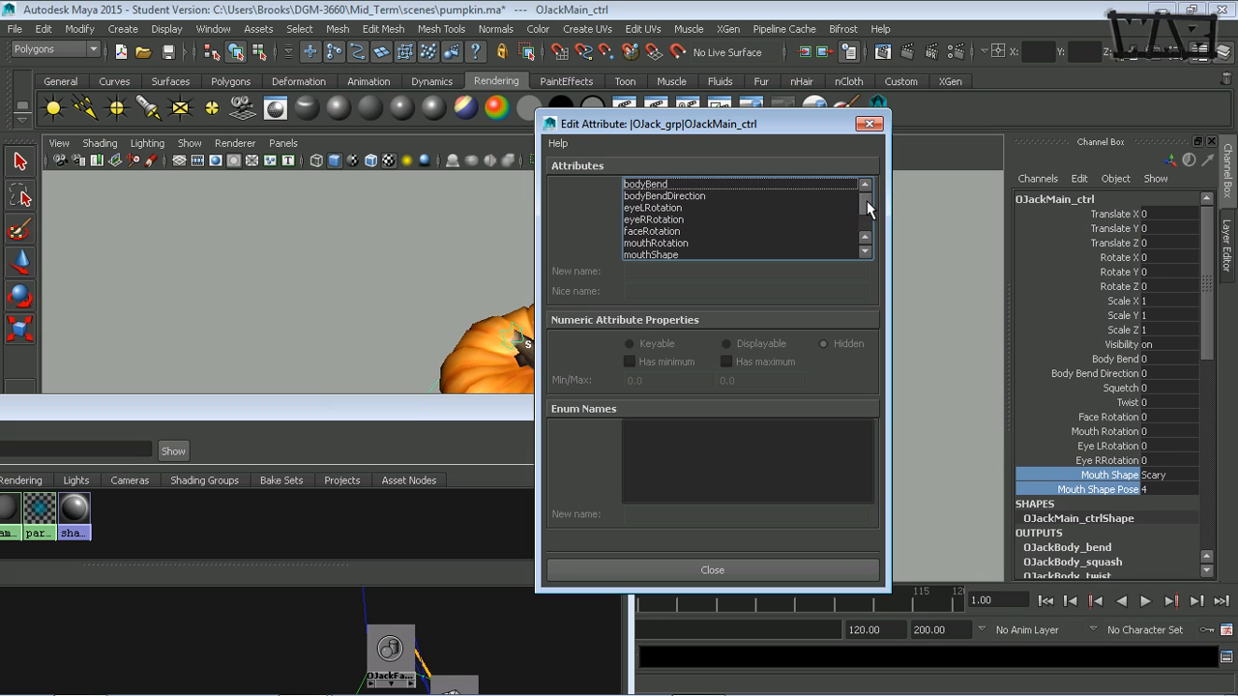
pyautogui.scroll(-1, 866, 203)
pyautogui.click(680, 243)
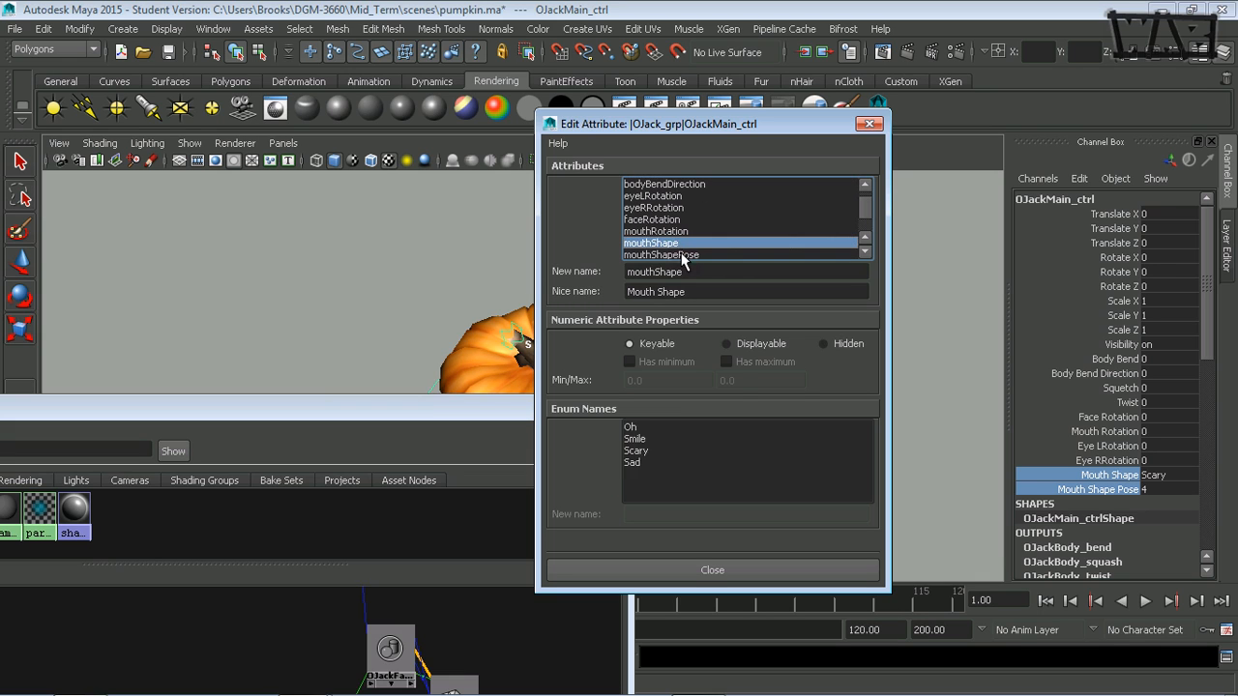
pyautogui.click(682, 255)
pyautogui.scroll(-1, 677, 253)
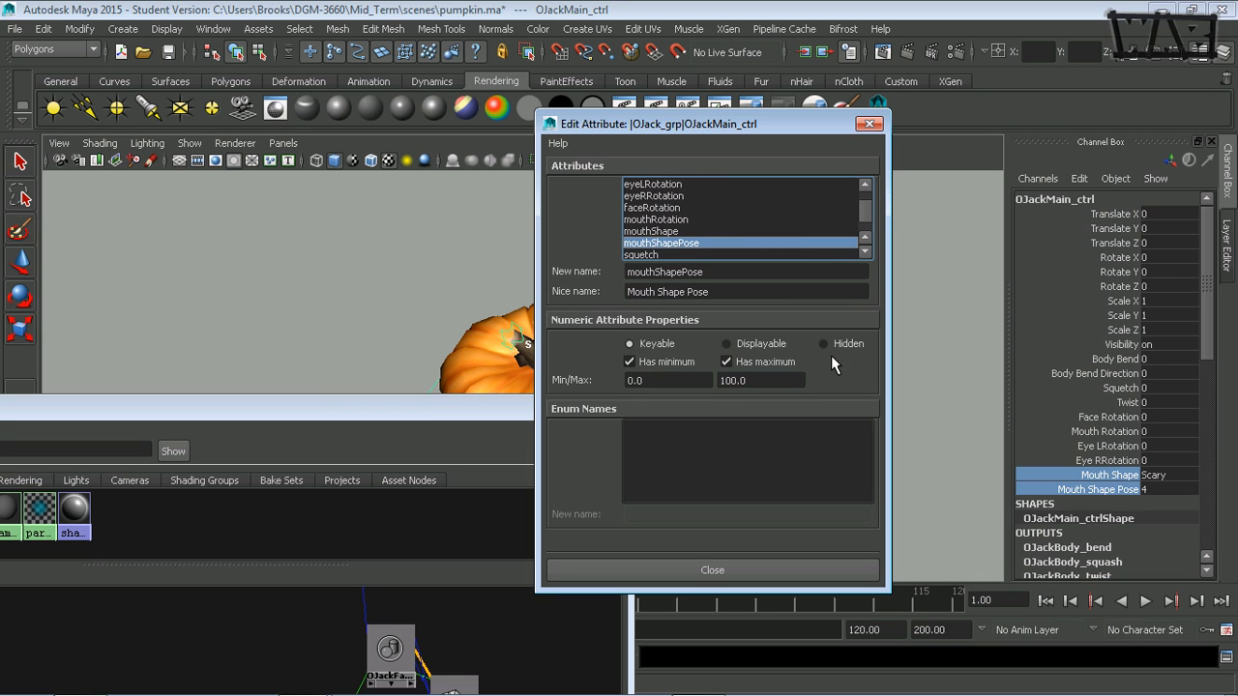
pyautogui.click(669, 232)
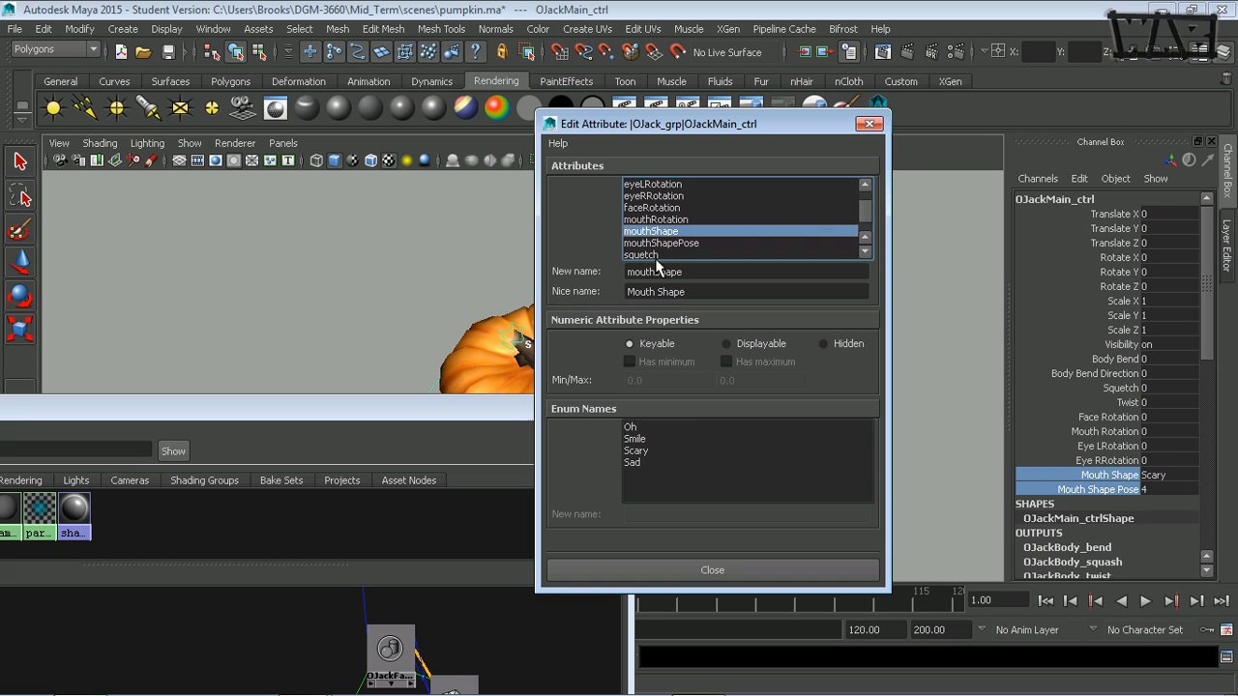
pyautogui.click(720, 570)
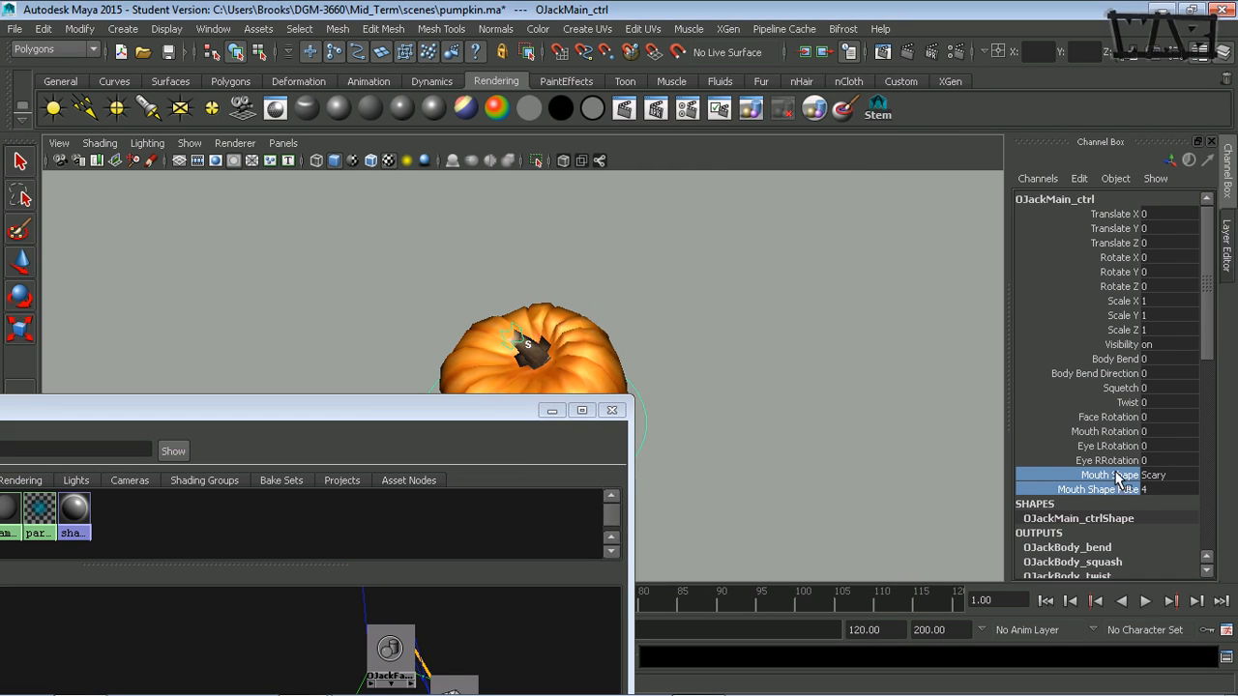
# Delete the Mouth Shape and Mouth Shape Pose attributes from the main control.
pyautogui.click(1079, 178)
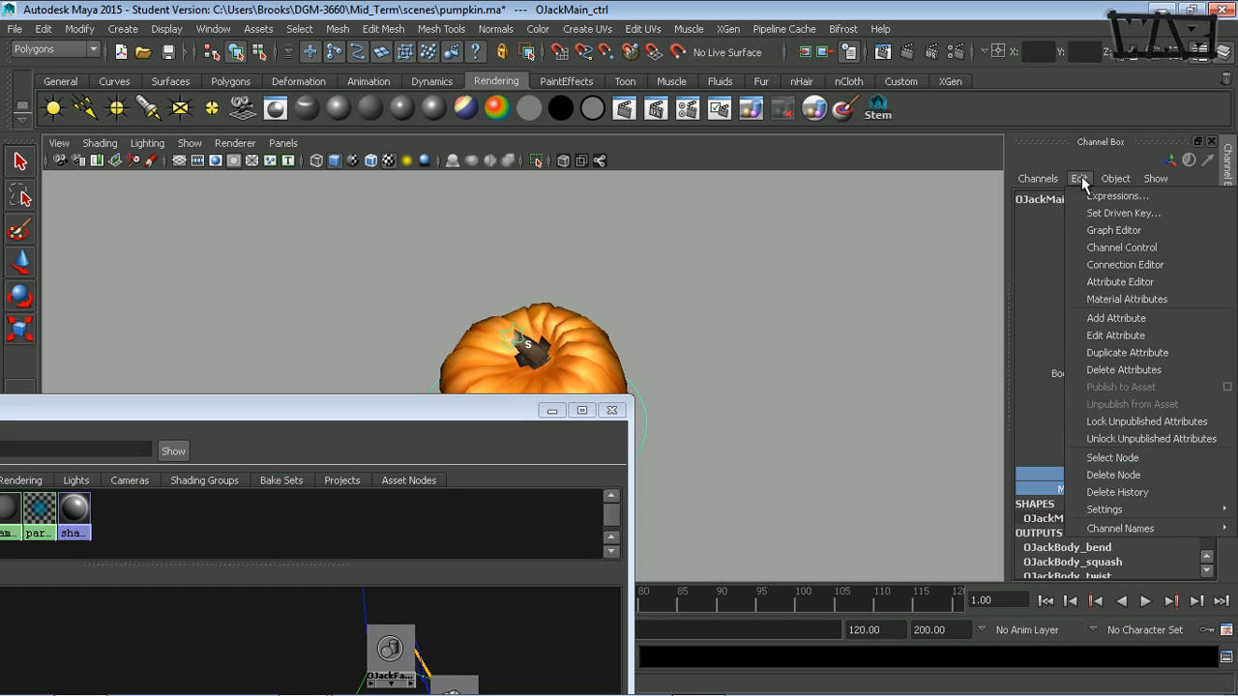
pyautogui.click(1153, 371)
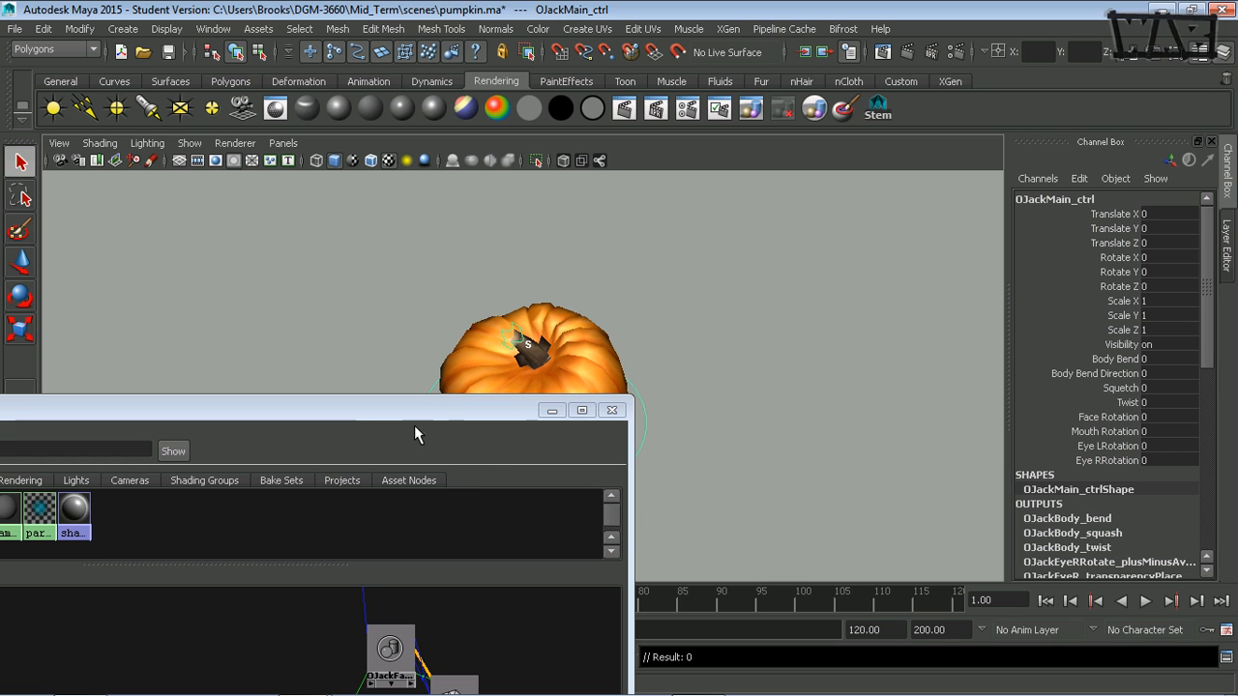
# Open the attributes of the mouth transparency file in the shading network and turn off its image sequence use.
pyautogui.moveTo(440, 416); pyautogui.dragTo(554, 126)
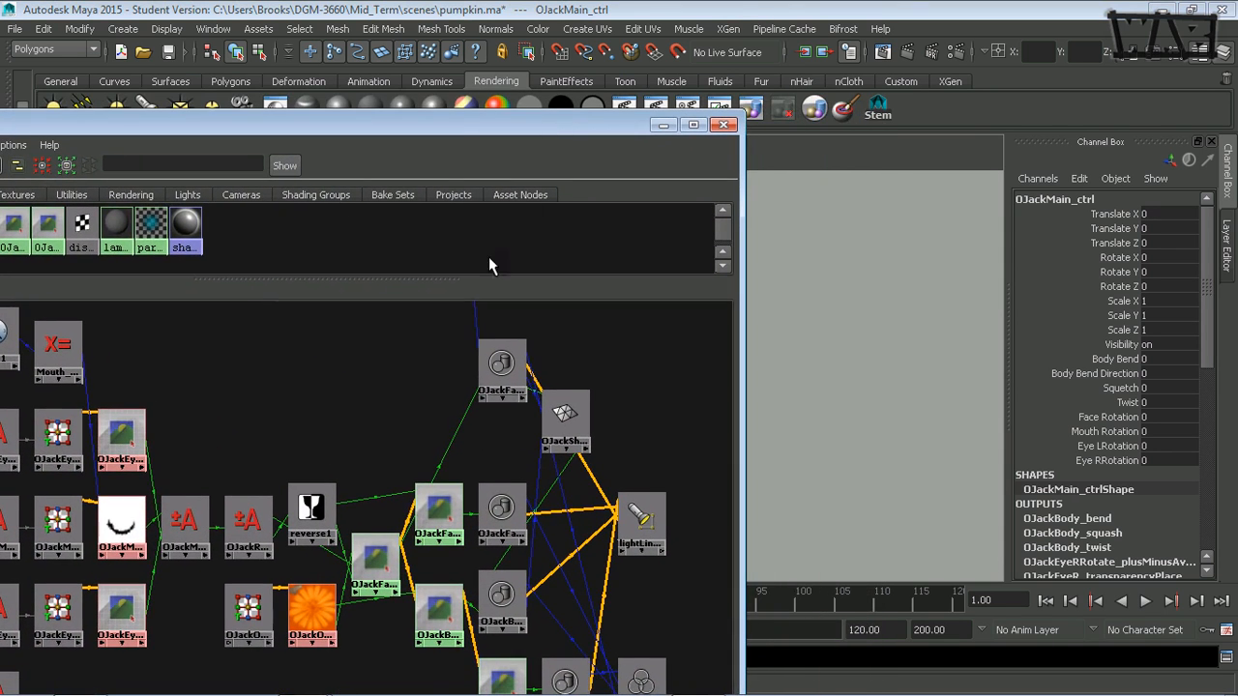
pyautogui.click(109, 539)
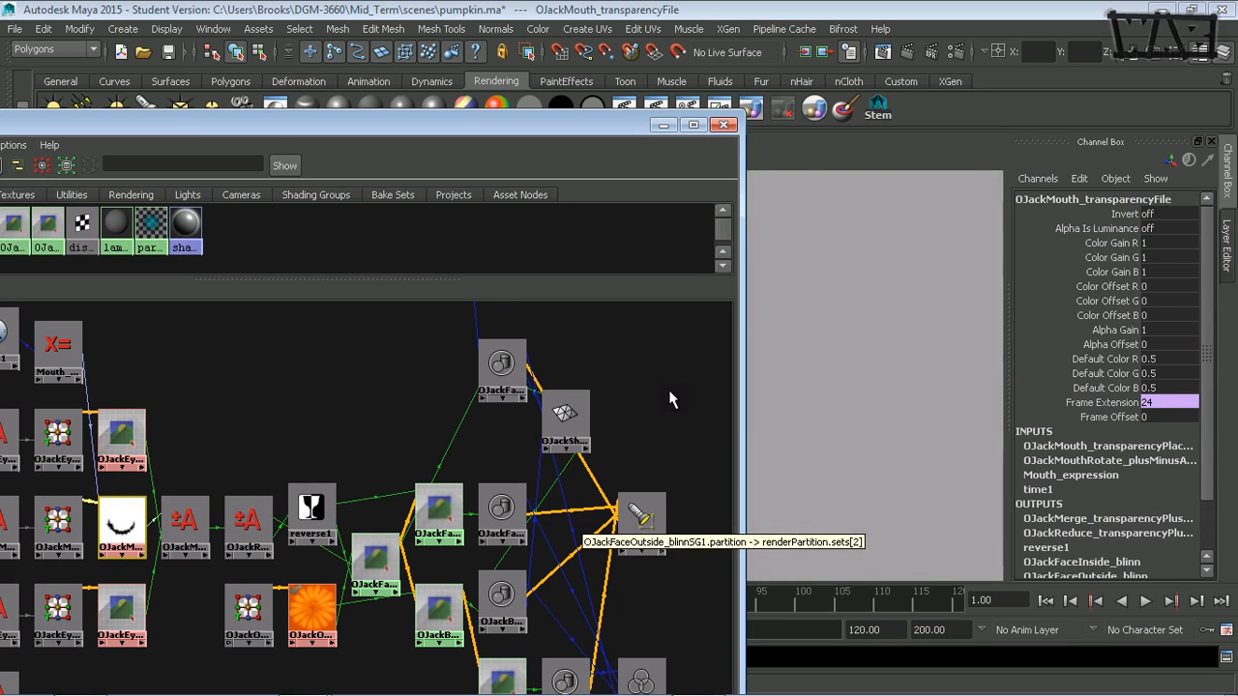
pyautogui.hotkey('ctrl', 'z')
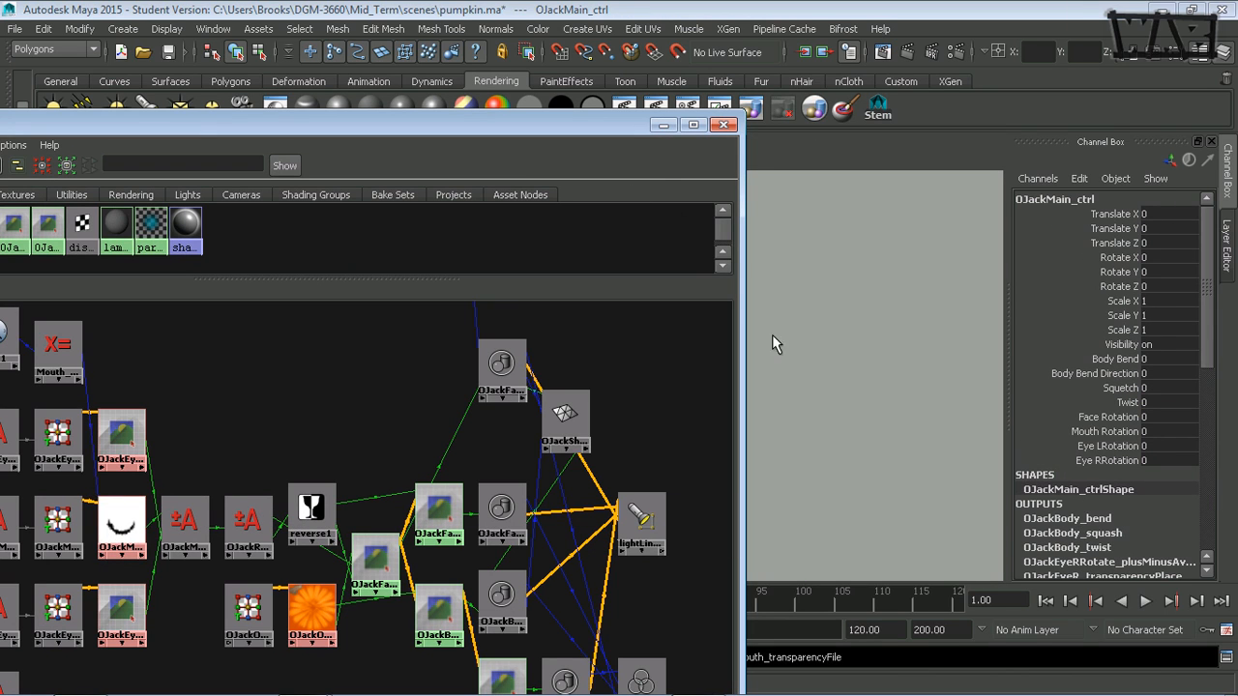
pyautogui.hotkey('ctrl', 'a')
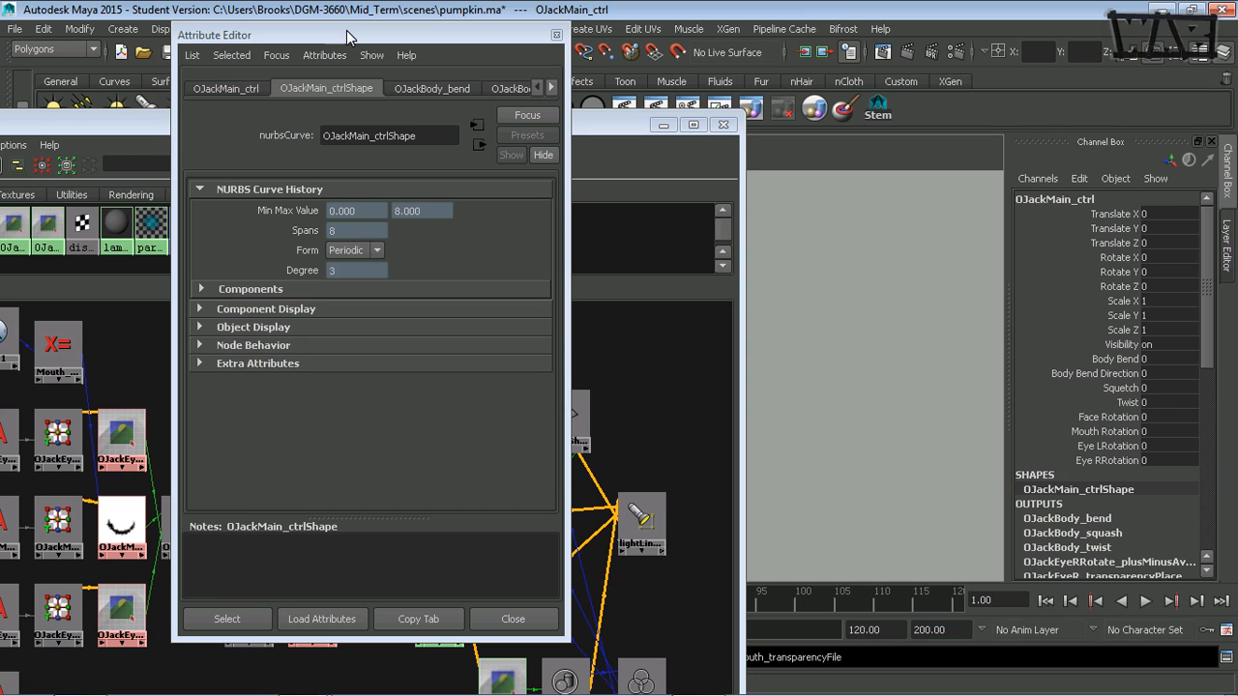
pyautogui.moveTo(346, 30); pyautogui.dragTo(680, 38)
pyautogui.click(130, 522)
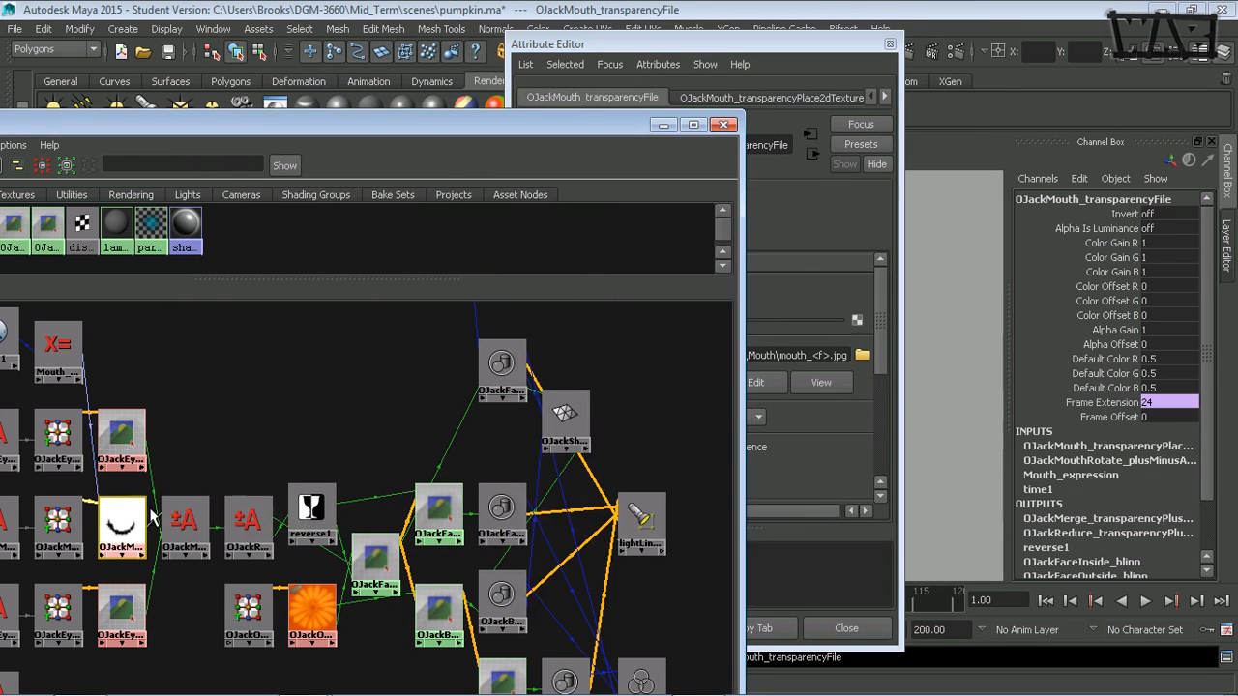
pyautogui.click(778, 46)
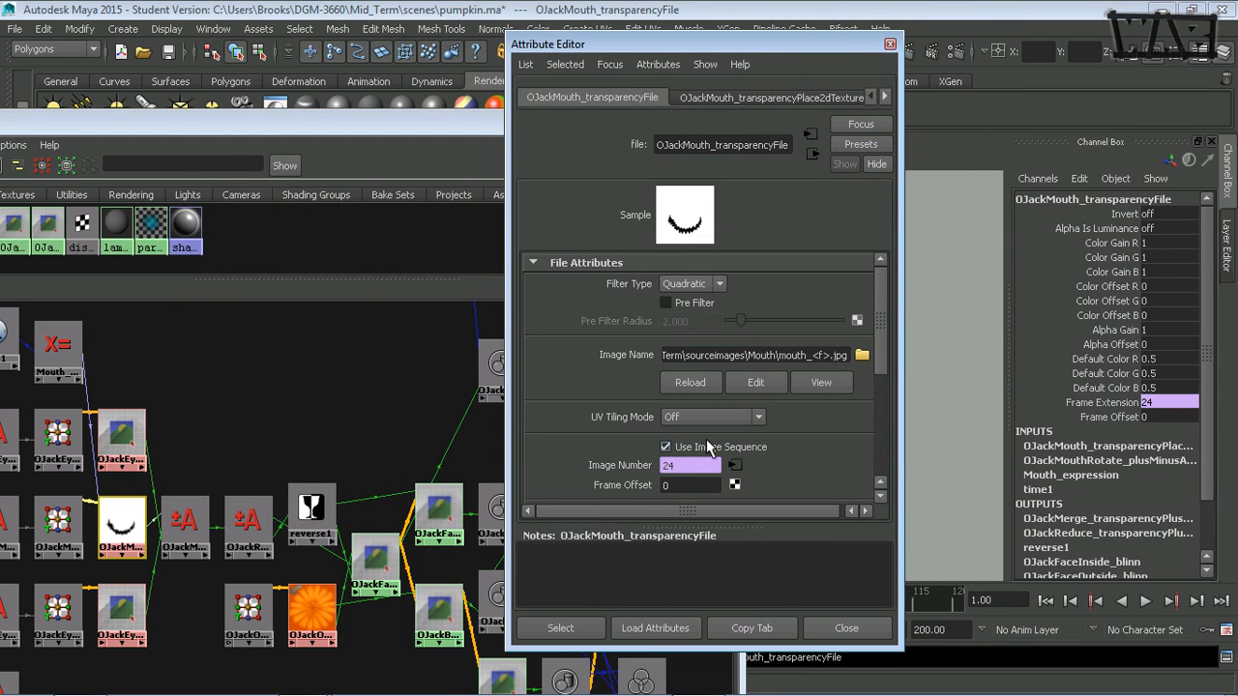
pyautogui.click(666, 447)
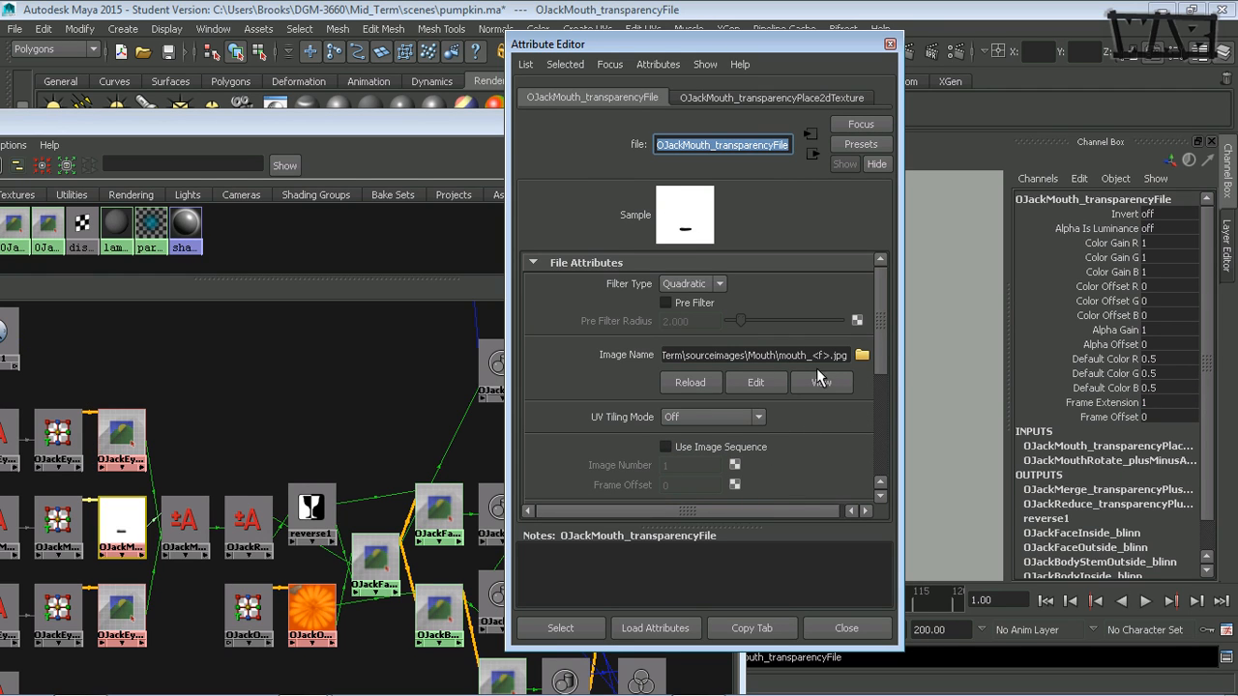
# Replace the mouth file's image with mouth_exteriorTransparency.jpg from the sourceimages folder, then reselect the file node to check its image name.
pyautogui.click(862, 355)
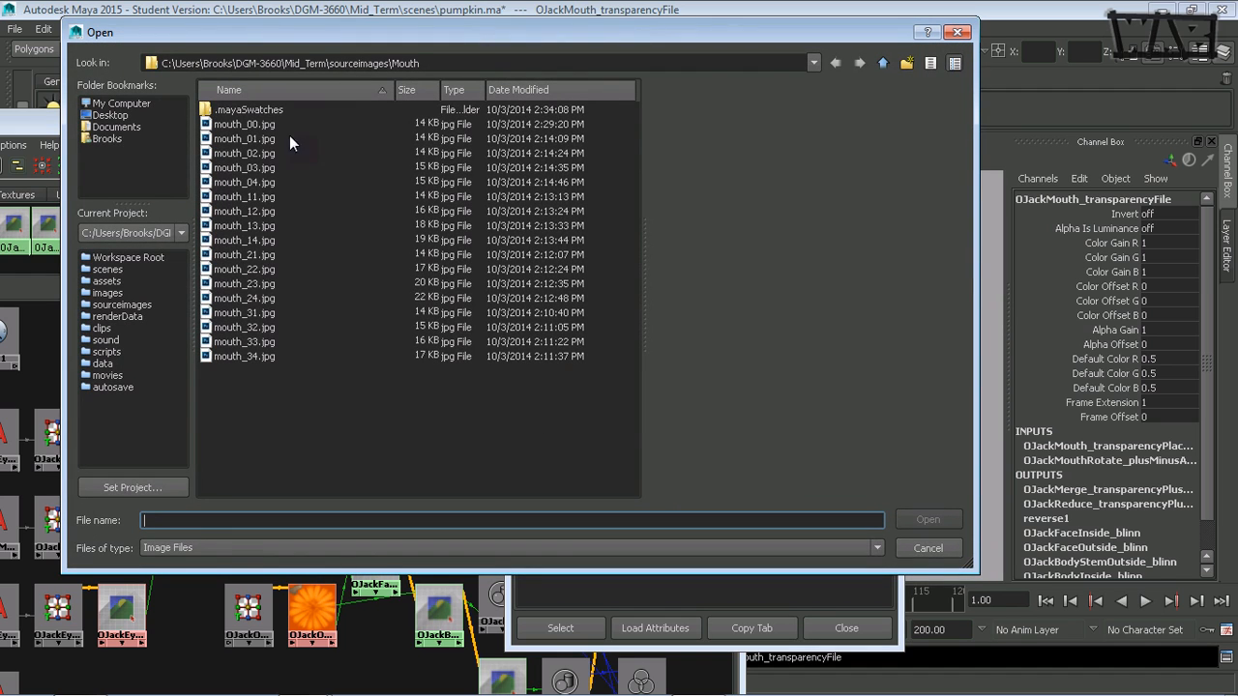
pyautogui.click(883, 63)
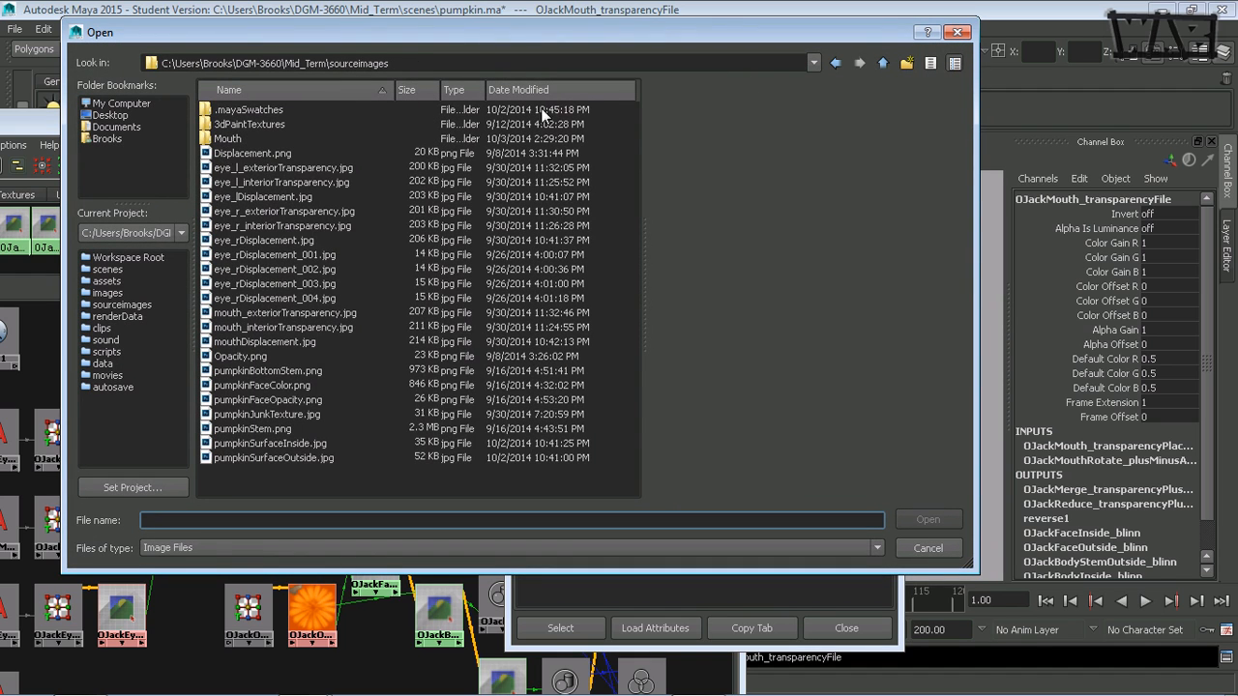
pyautogui.click(279, 313)
pyautogui.press('Return')
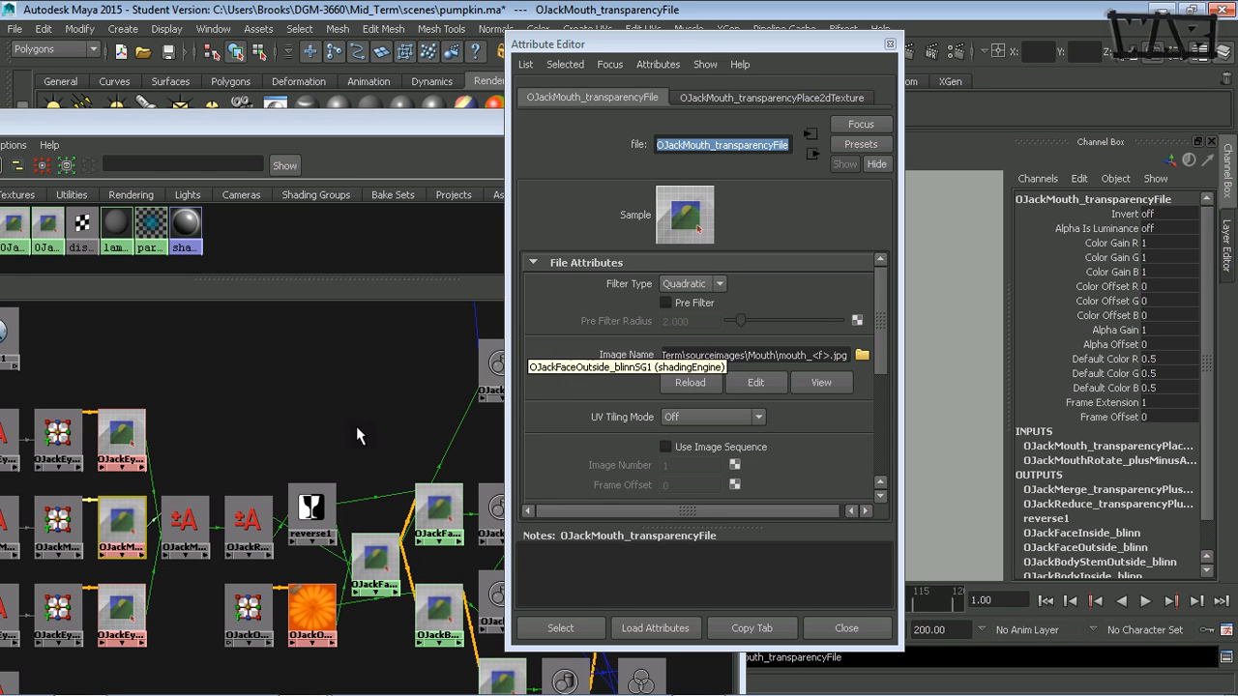
pyautogui.click(315, 411)
pyautogui.moveTo(507, 128); pyautogui.dragTo(534, 99)
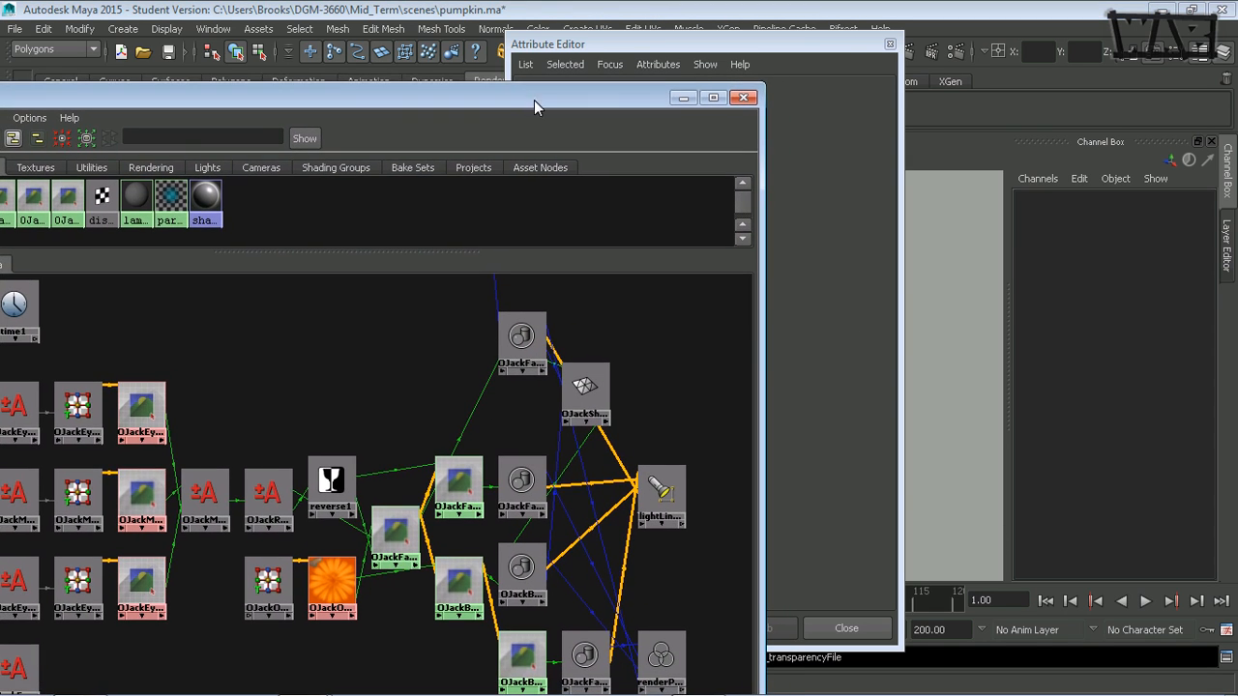
pyautogui.click(136, 503)
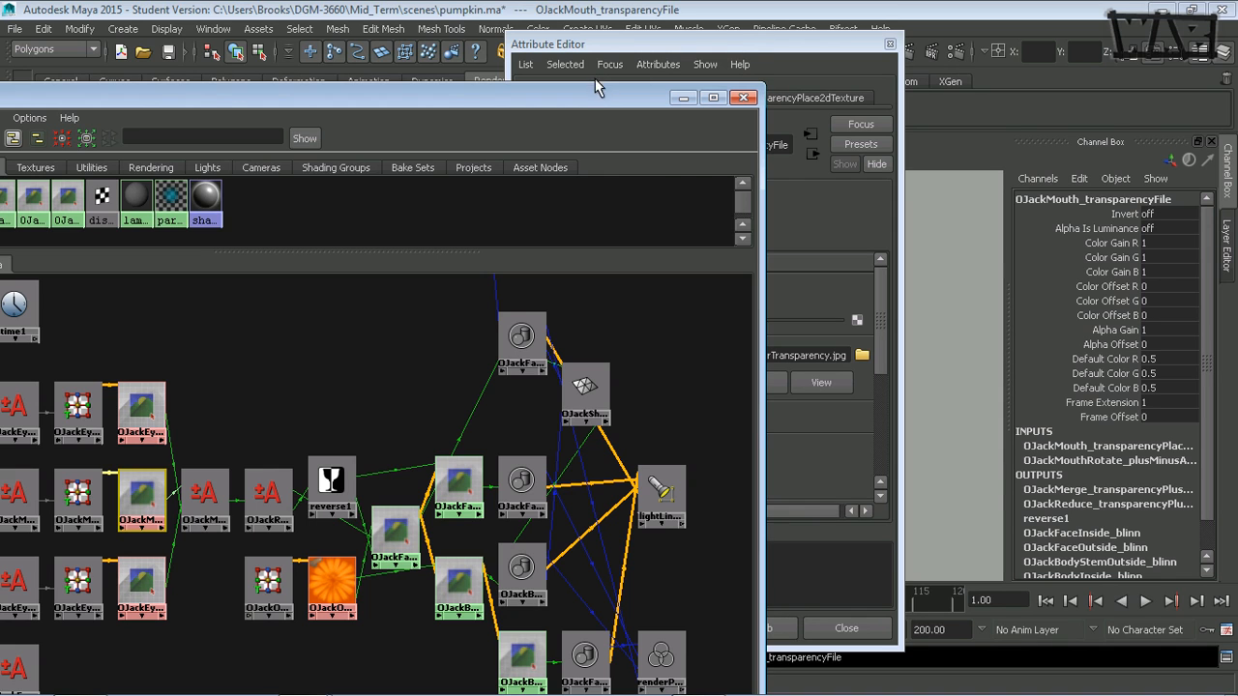
pyautogui.moveTo(624, 98); pyautogui.dragTo(359, 132)
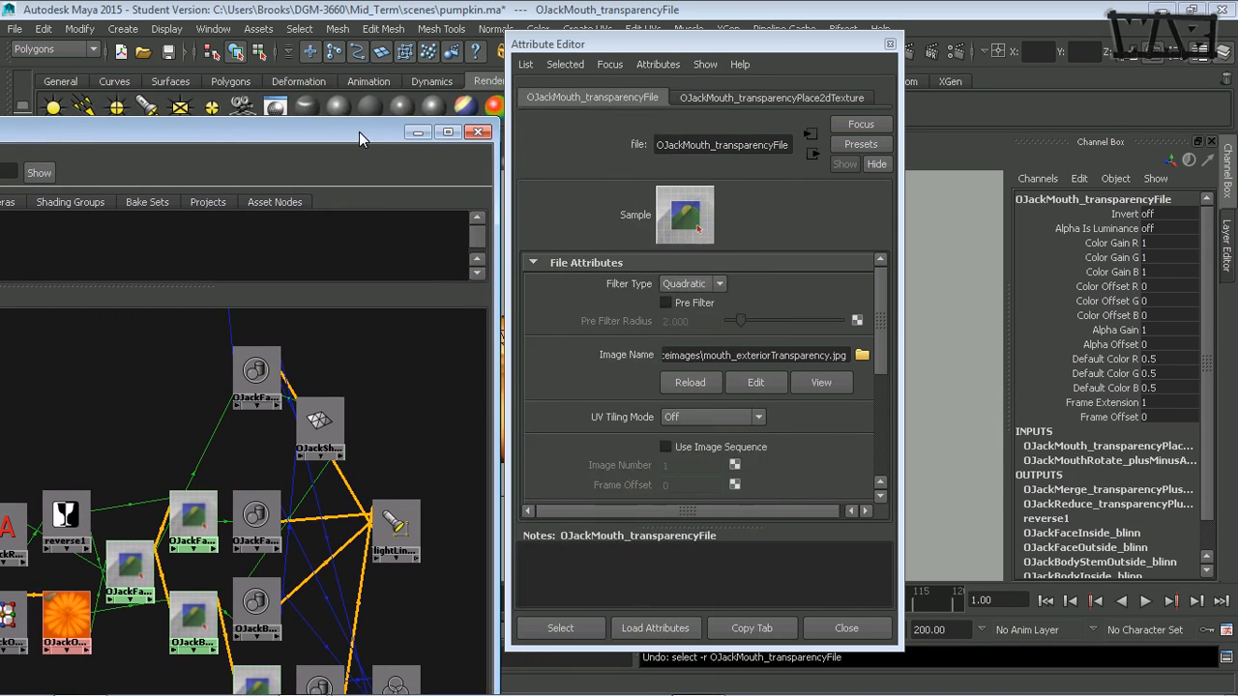
# Close the file's attributes and begin adding a keyable enum attribute named mouthShape to the pumpkin's main control.
pyautogui.click(890, 44)
pyautogui.click(630, 454)
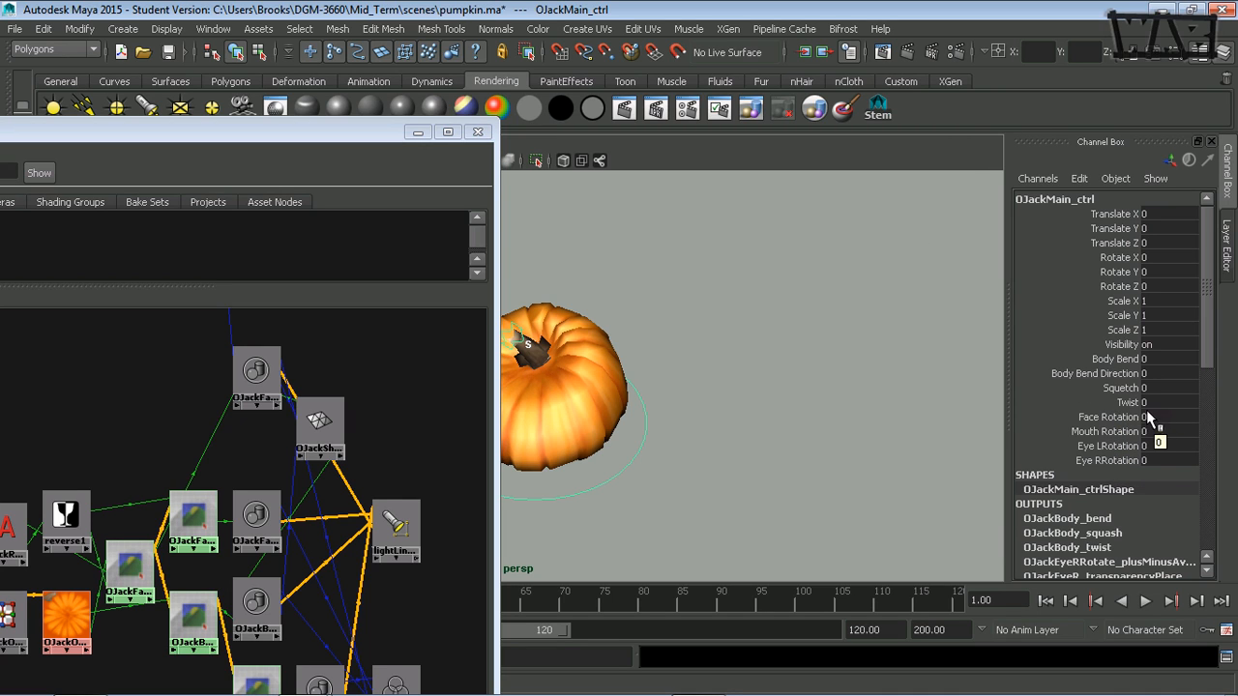
pyautogui.click(1078, 178)
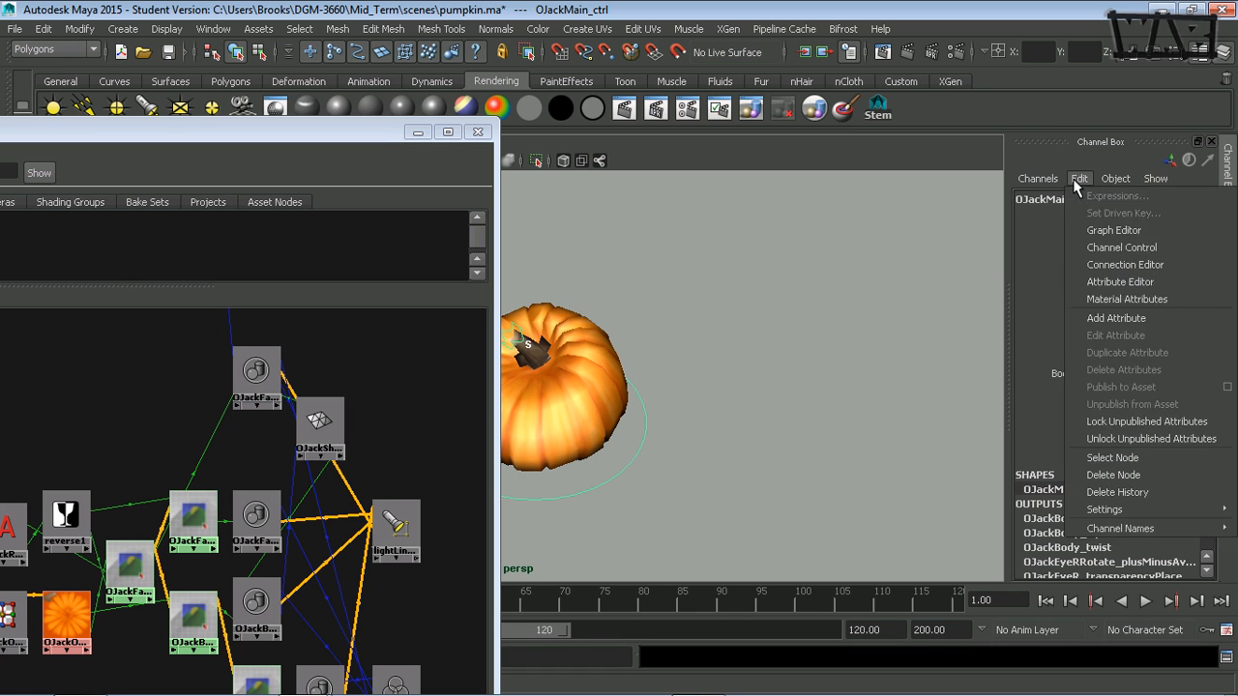
pyautogui.click(1115, 319)
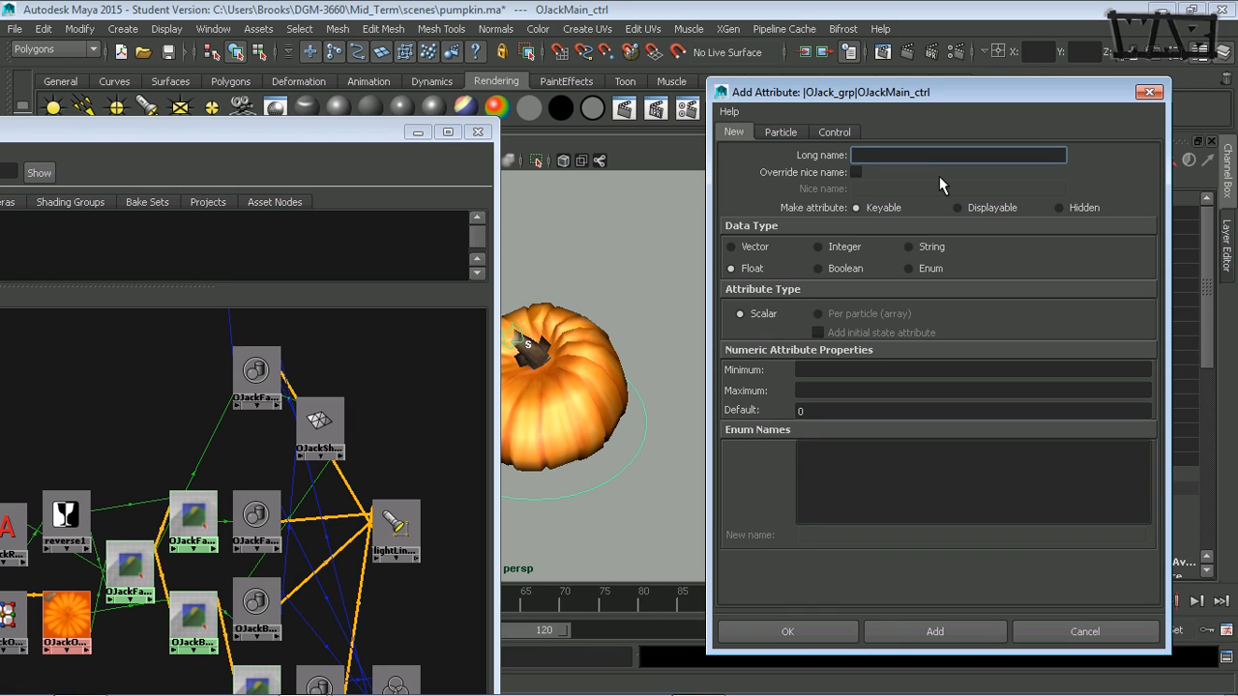
pyautogui.write('mouthShape')
pyautogui.click(908, 268)
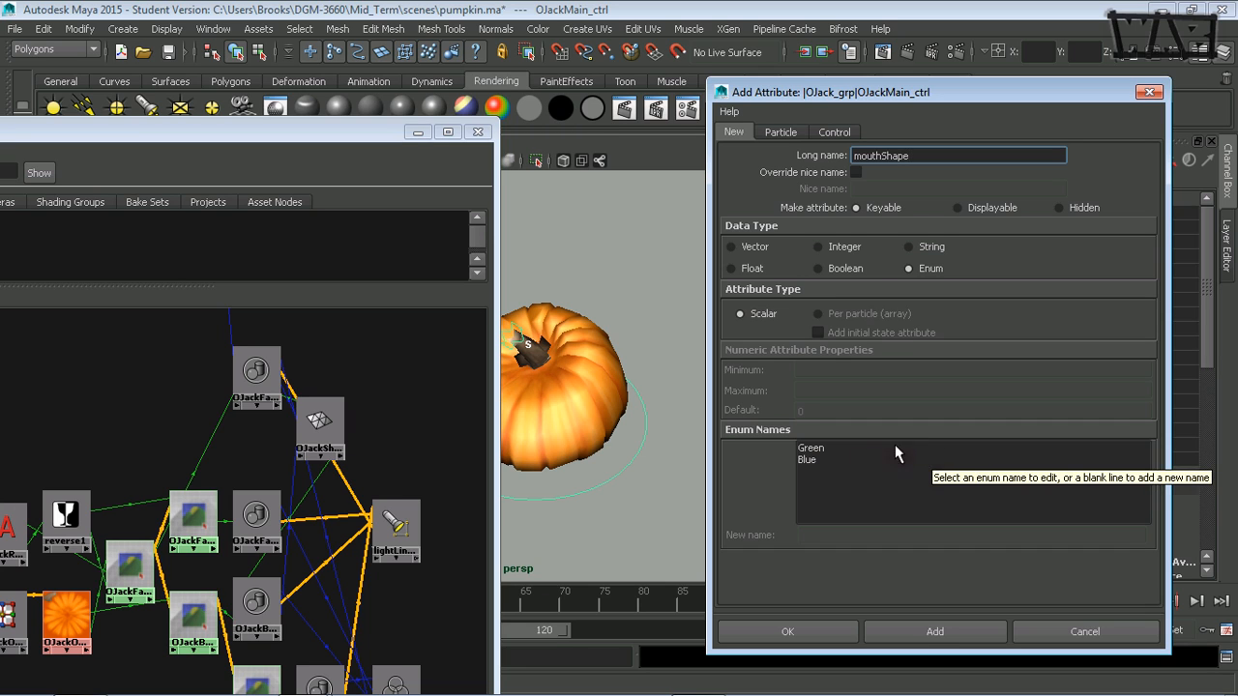
# Rename the two default enum entries of mouthShape to Oh and Smile.
pyautogui.click(808, 447)
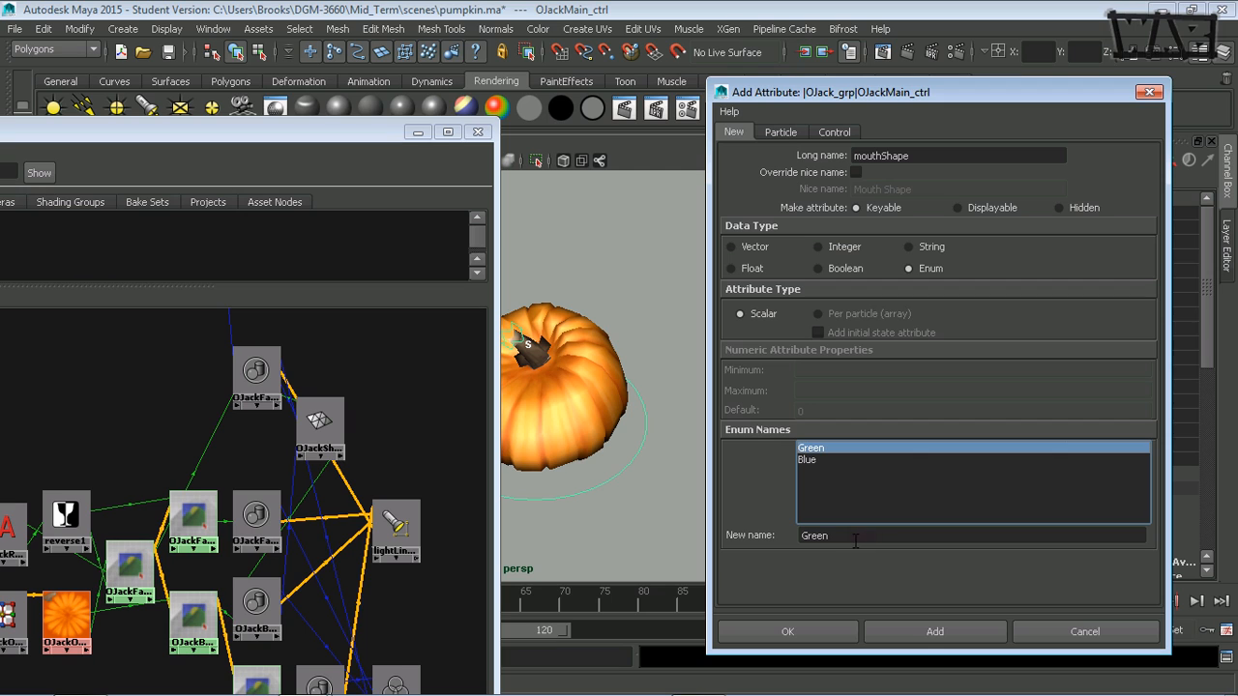
pyautogui.moveTo(849, 537); pyautogui.dragTo(785, 541)
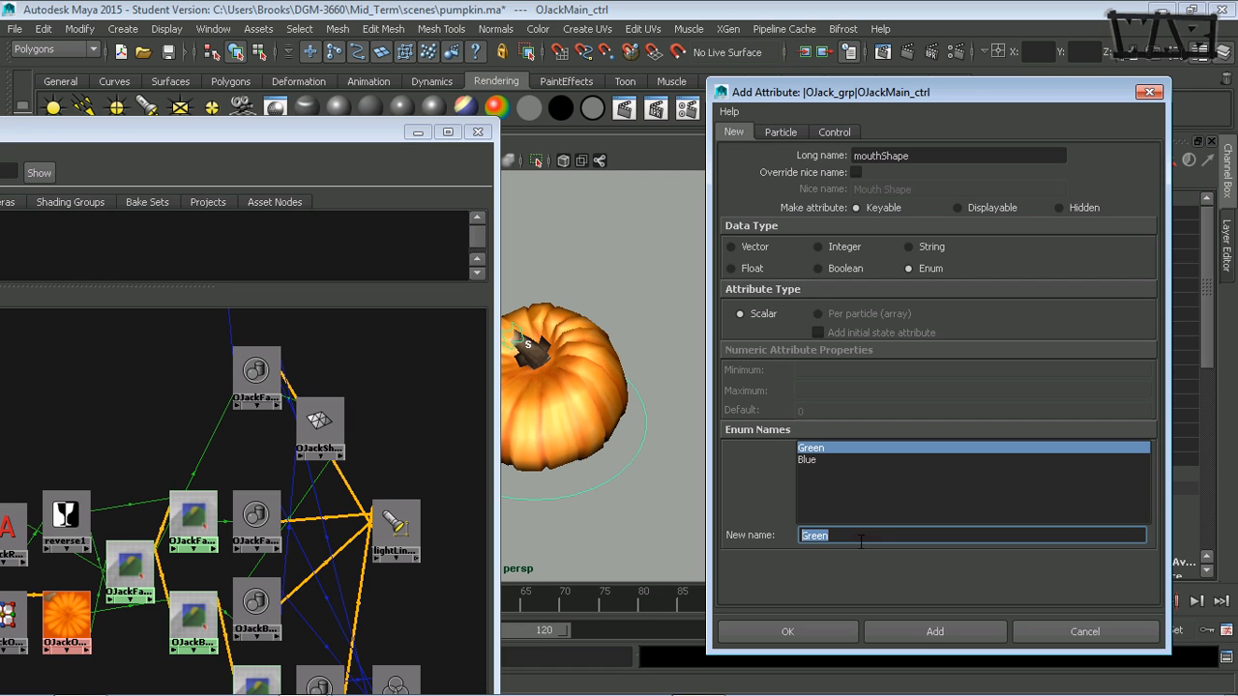
pyautogui.write('Oh')
pyautogui.press('Return')
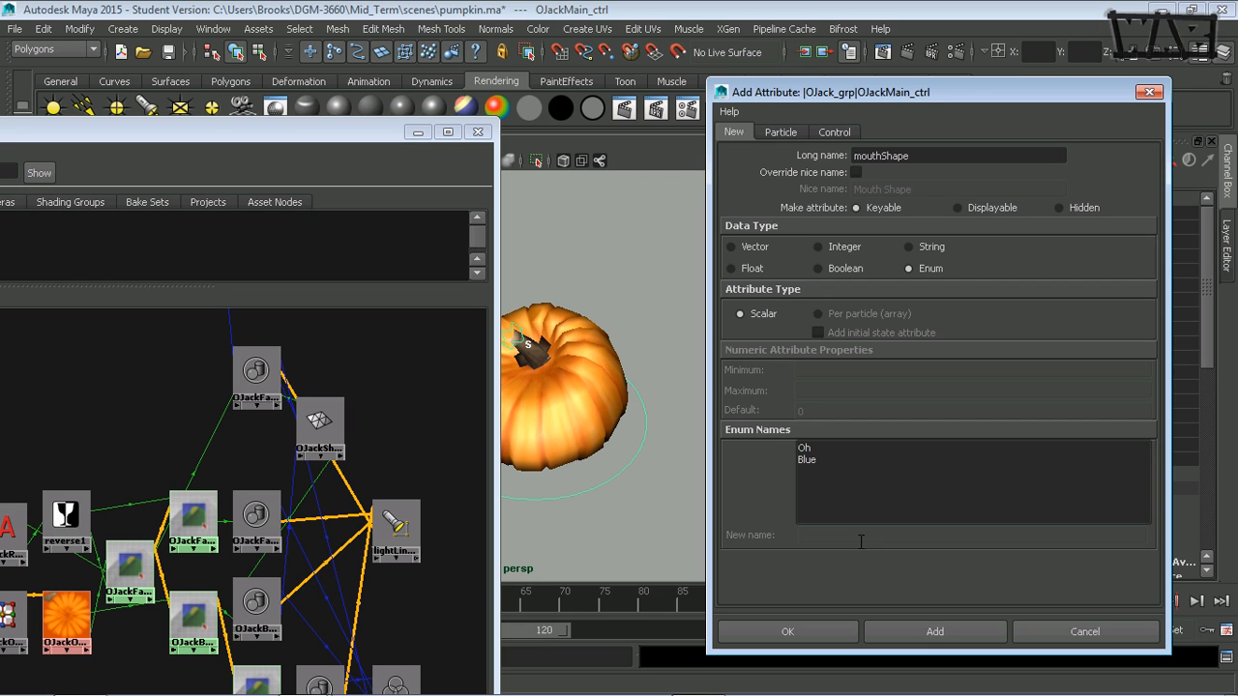
pyautogui.click(810, 460)
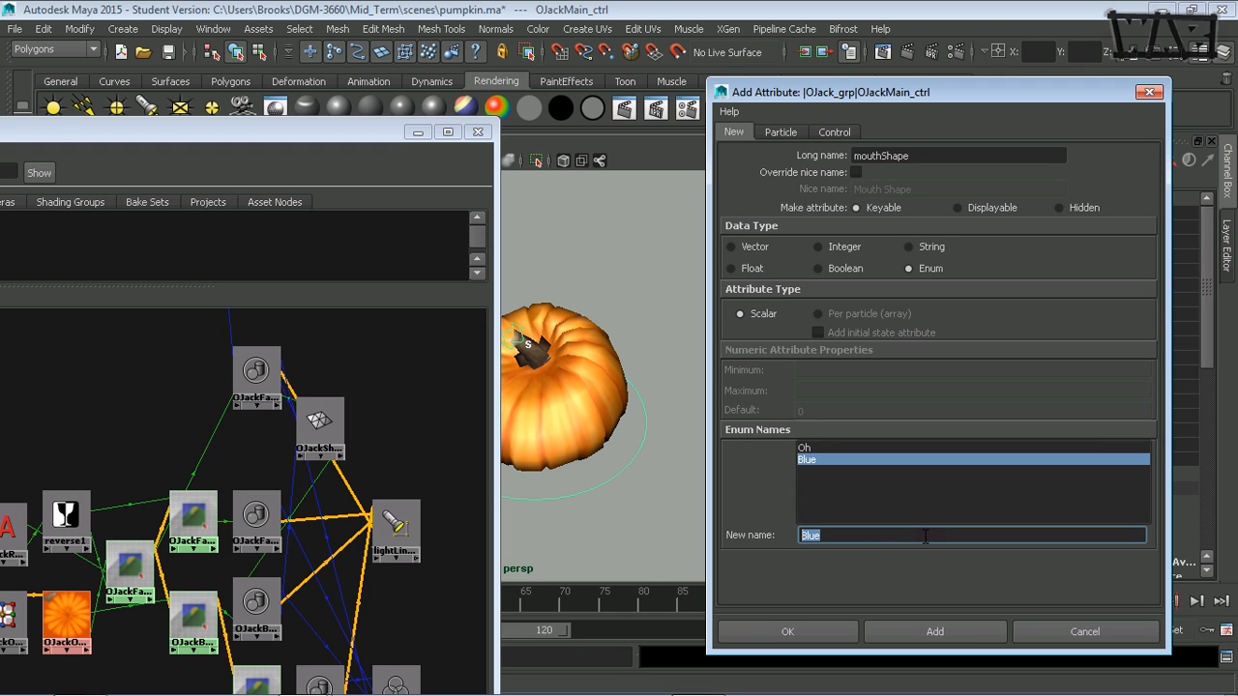
pyautogui.write('Smile')
pyautogui.press('Return')
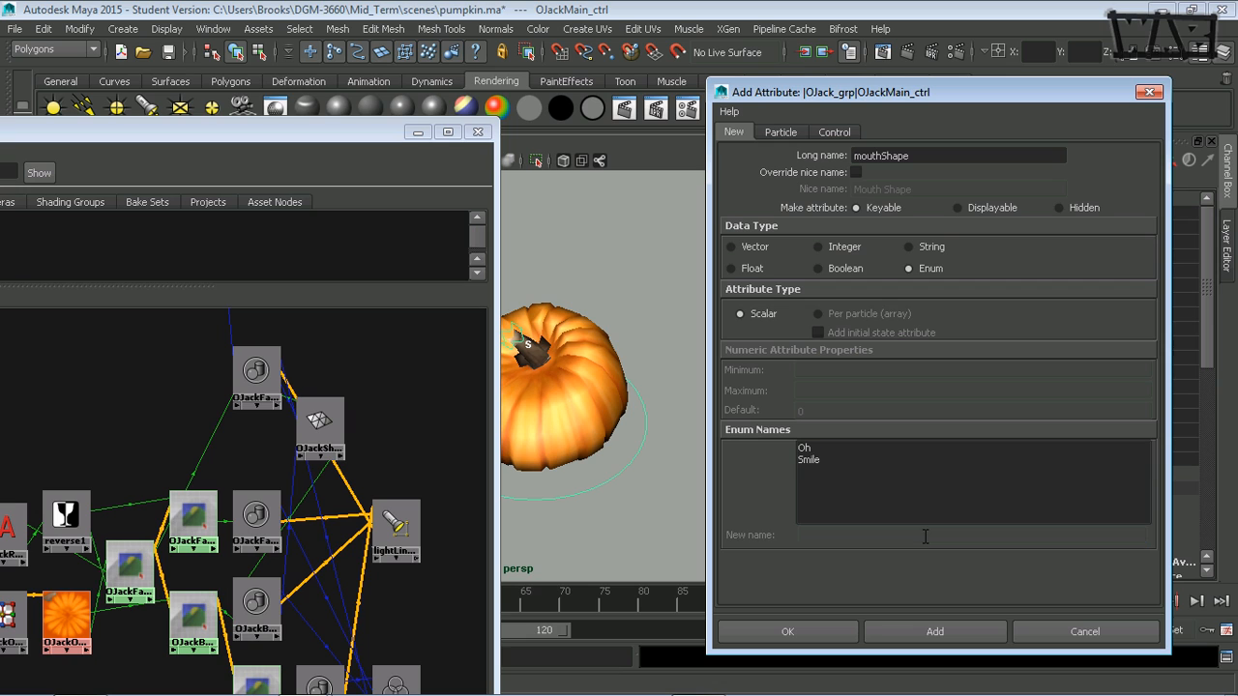
# Append Scary and Sad to the enum names and add the mouthShape attribute to the main control.
pyautogui.click(816, 471)
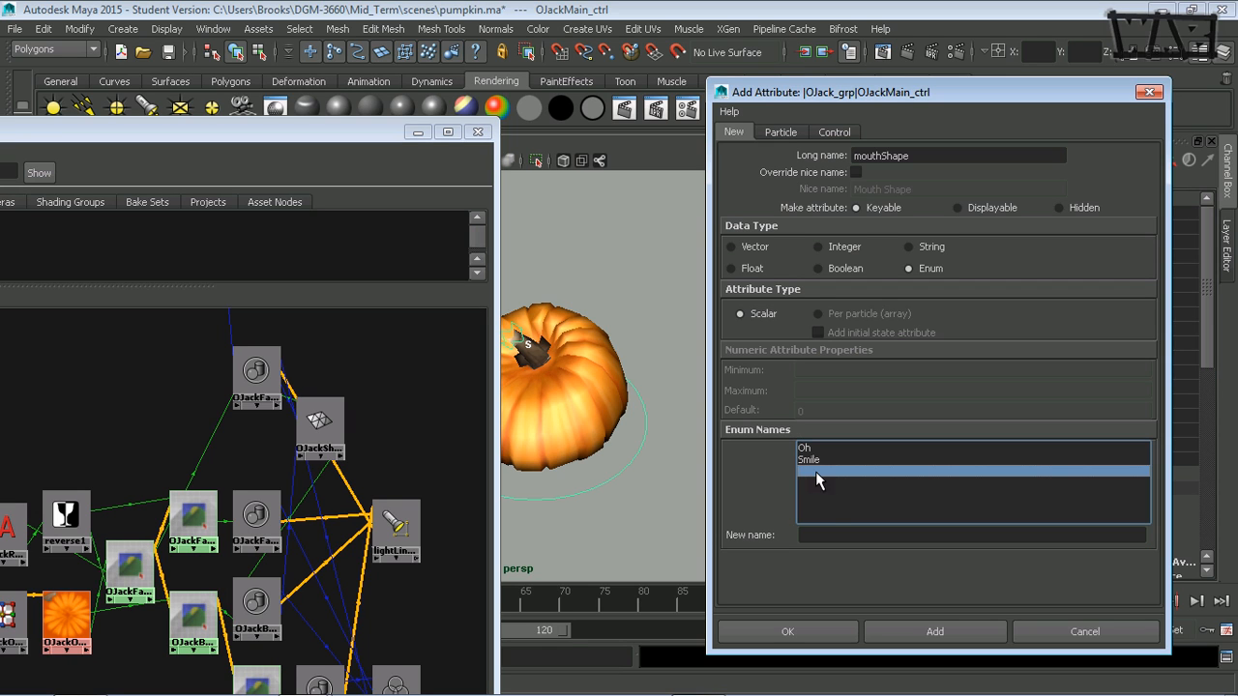
pyautogui.click(818, 536)
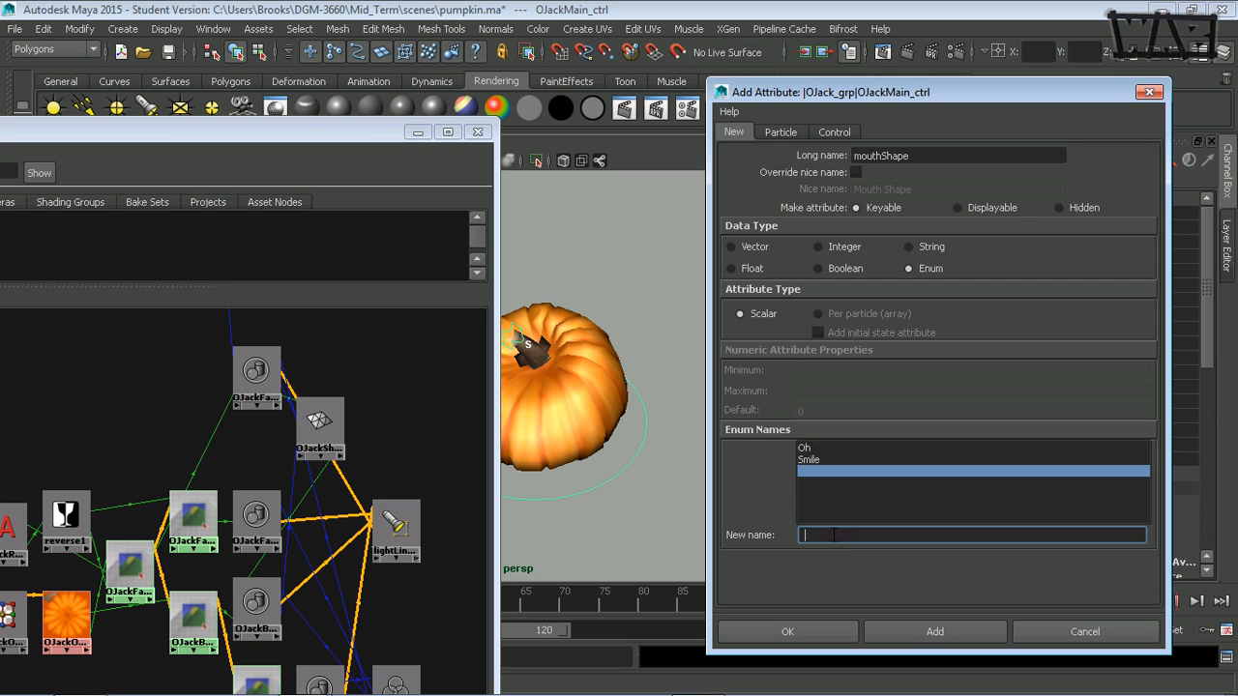
pyautogui.write('Scary')
pyautogui.press('Return')
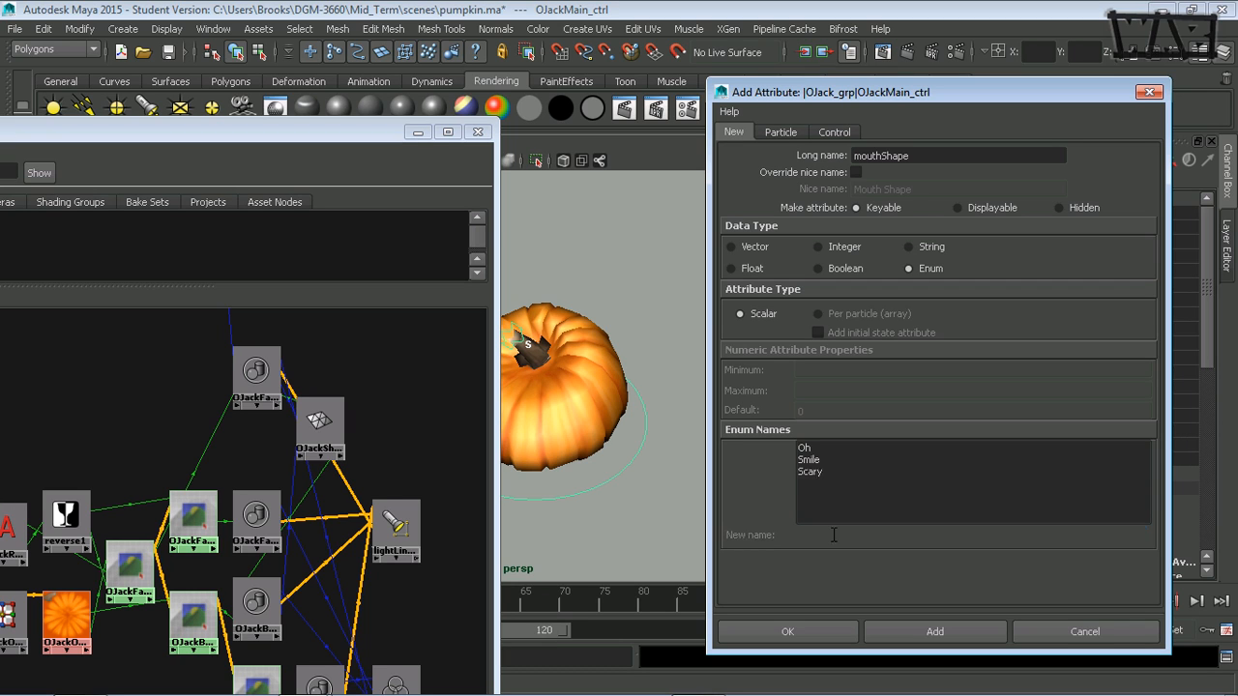
pyautogui.click(818, 481)
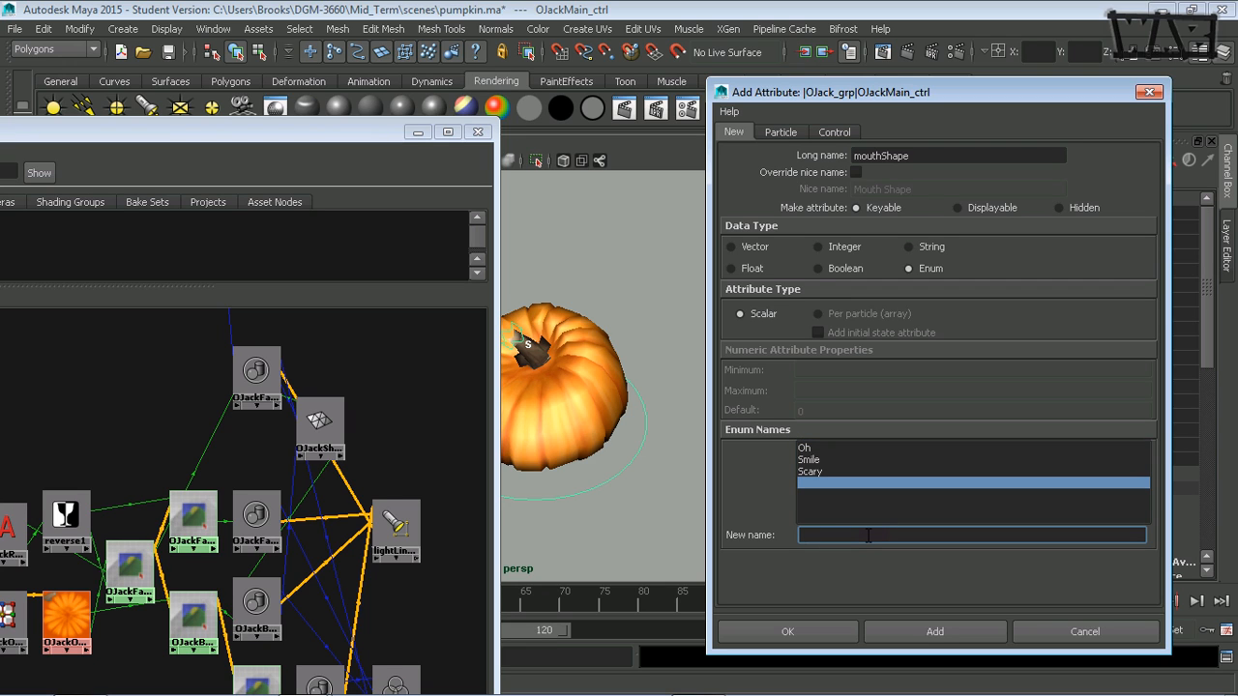
pyautogui.write('Sad')
pyautogui.press('BackSpace')
pyautogui.press('BackSpace')
pyautogui.press('BackSpace')
pyautogui.write('Frown')
pyautogui.press('BackSpace')
pyautogui.press('BackSpace')
pyautogui.press('BackSpace')
pyautogui.press('BackSpace')
pyautogui.write('Sad')
pyautogui.press('Return')
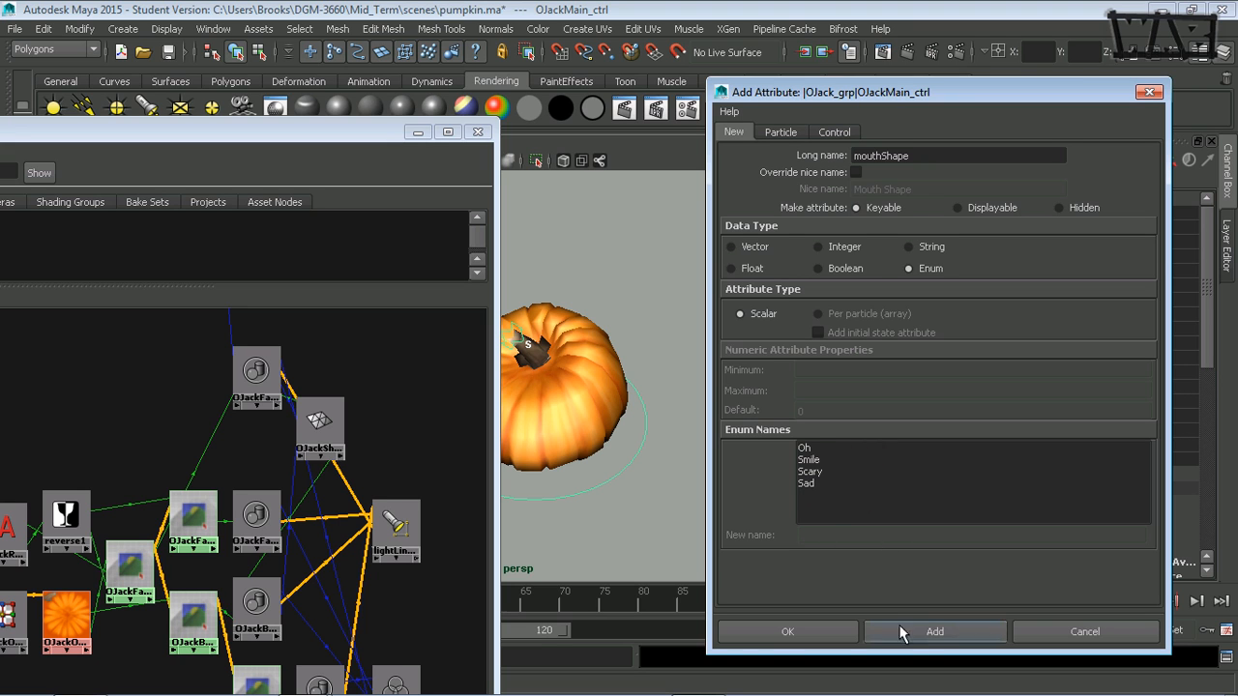
pyautogui.click(933, 630)
# Add a keyable integer attribute named mouthShapePose to the main control with minimum 0 and maximum 9.
pyautogui.moveTo(969, 90); pyautogui.dragTo(640, 95)
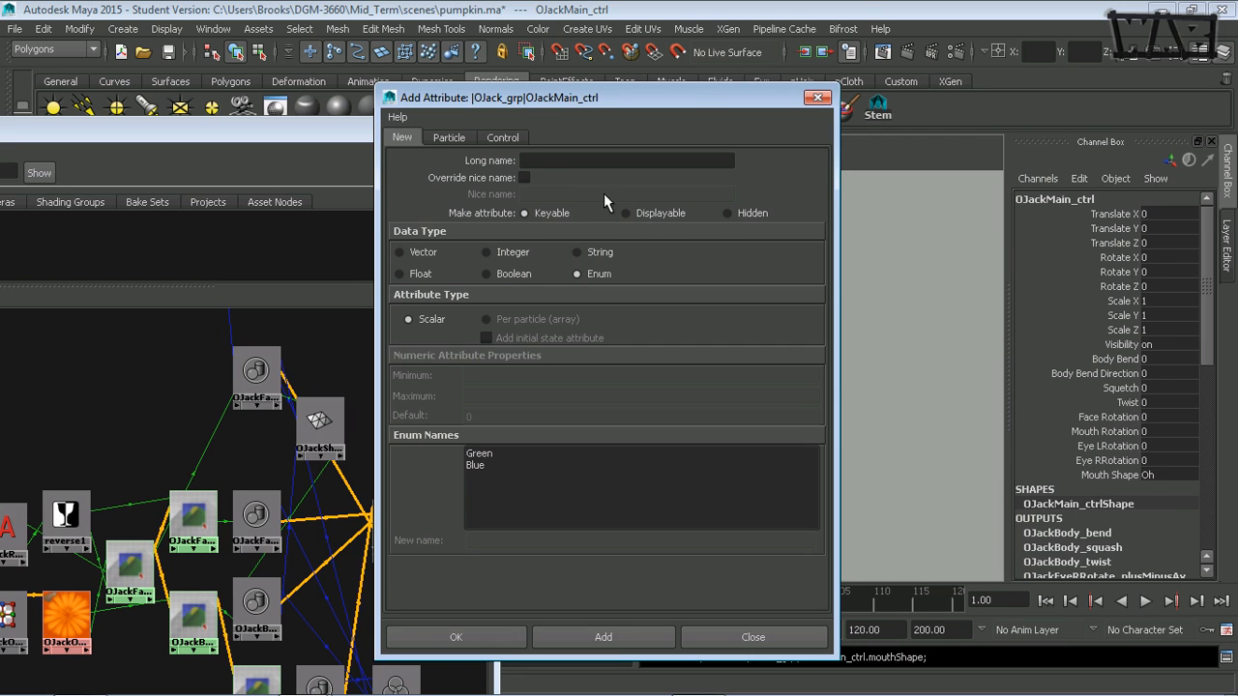
pyautogui.click(574, 162)
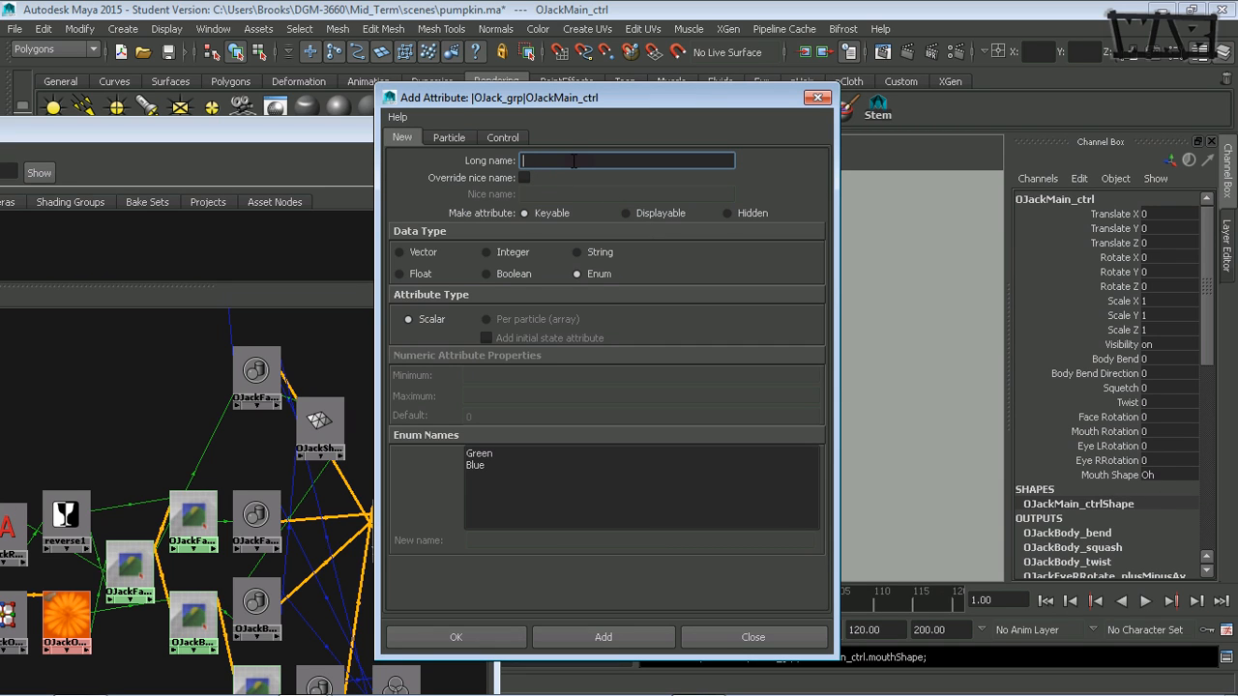
pyautogui.write('mouthShapePose')
pyautogui.click(519, 255)
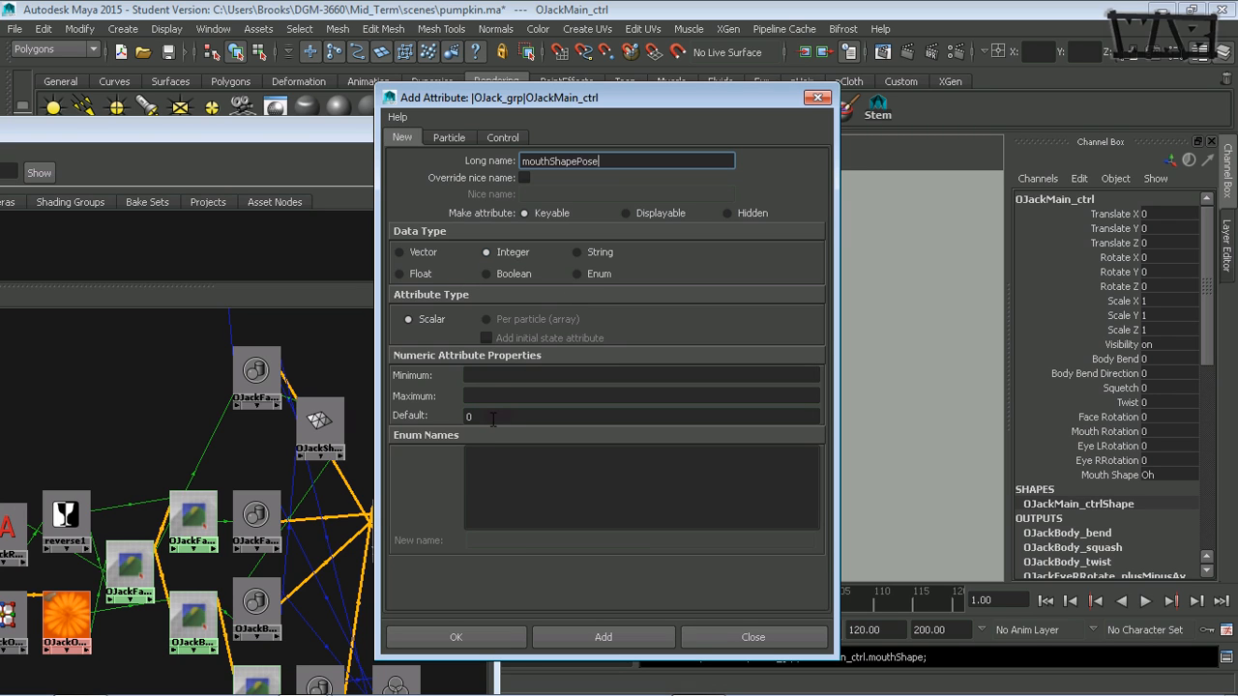
pyautogui.click(493, 375)
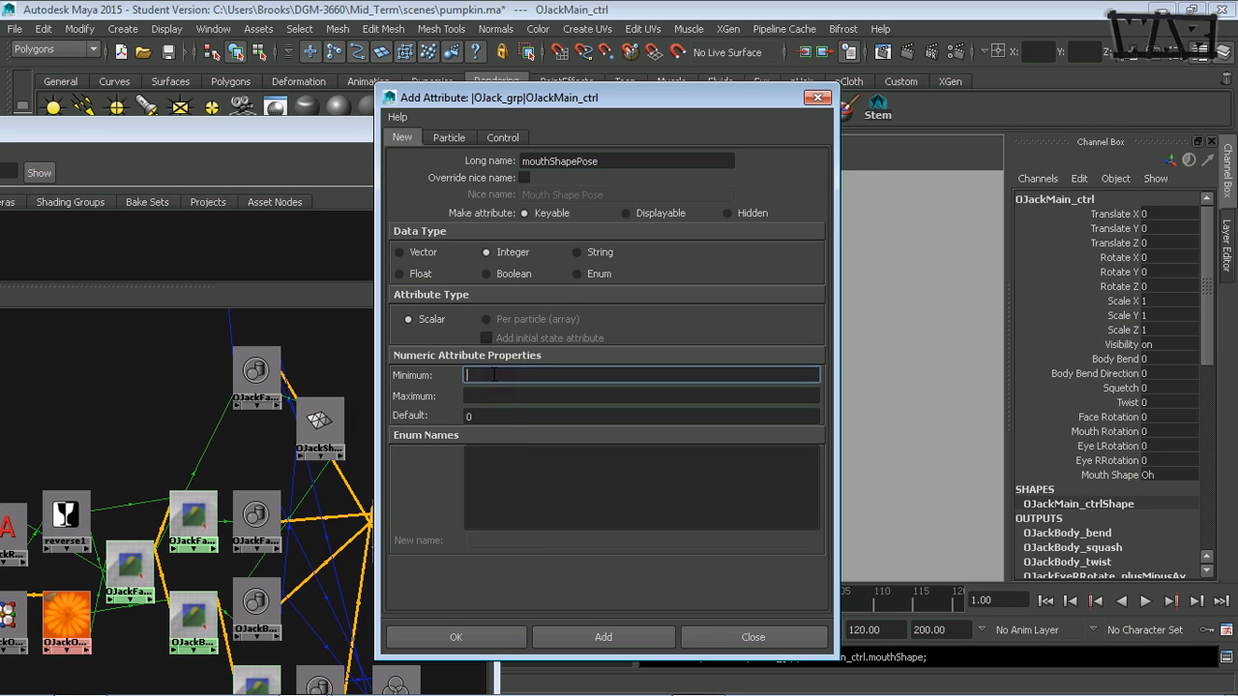
pyautogui.write('0')
pyautogui.press('Tab')
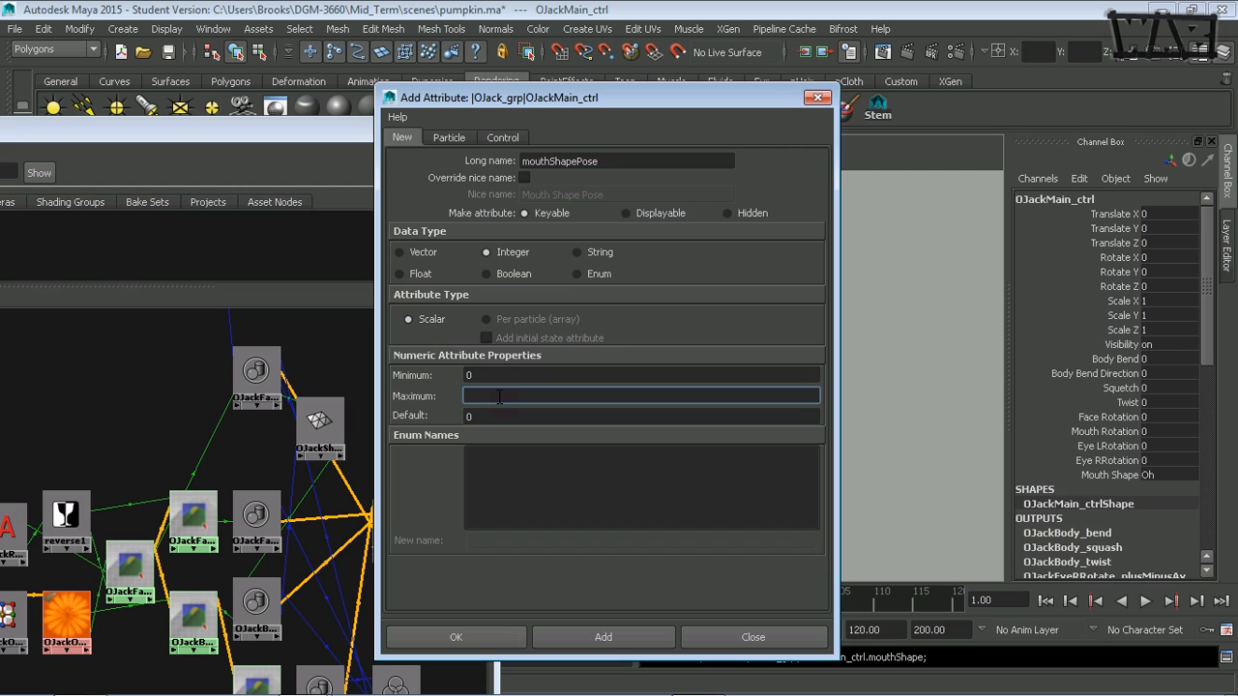
pyautogui.write('9')
pyautogui.click(499, 638)
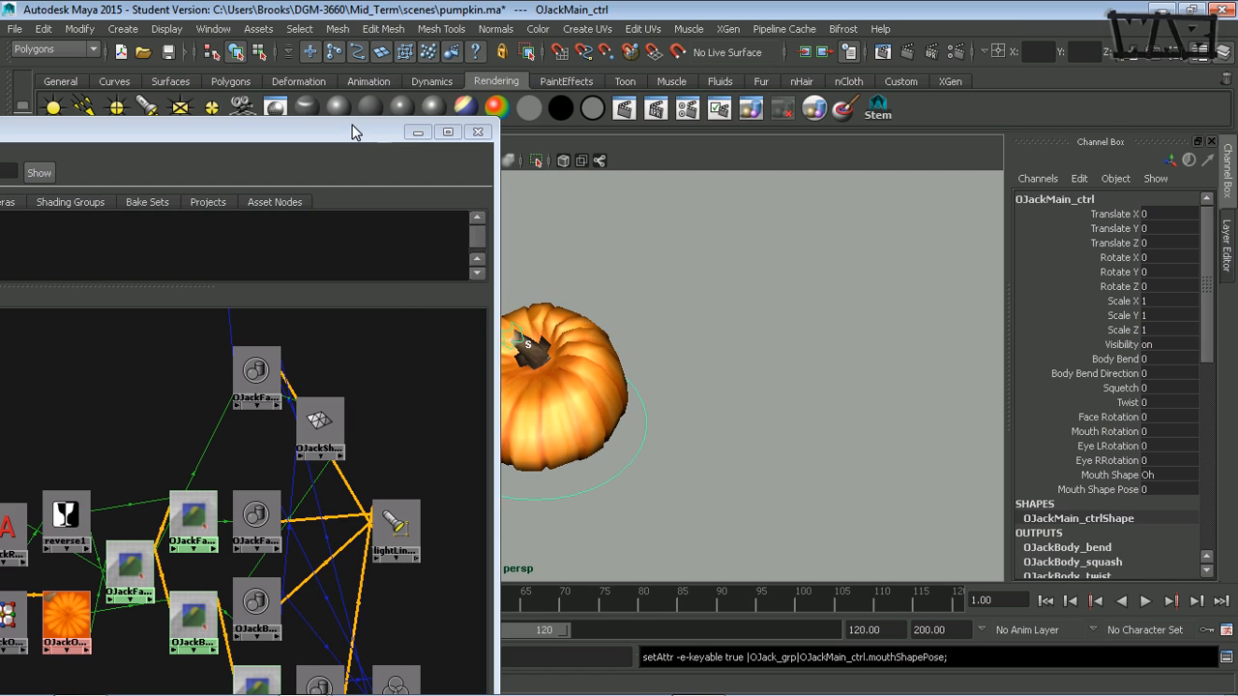
# Open the attributes of the OJackMouth_transparencyFile node and enable its use of an image sequence.
pyautogui.moveTo(351, 128); pyautogui.dragTo(661, 34)
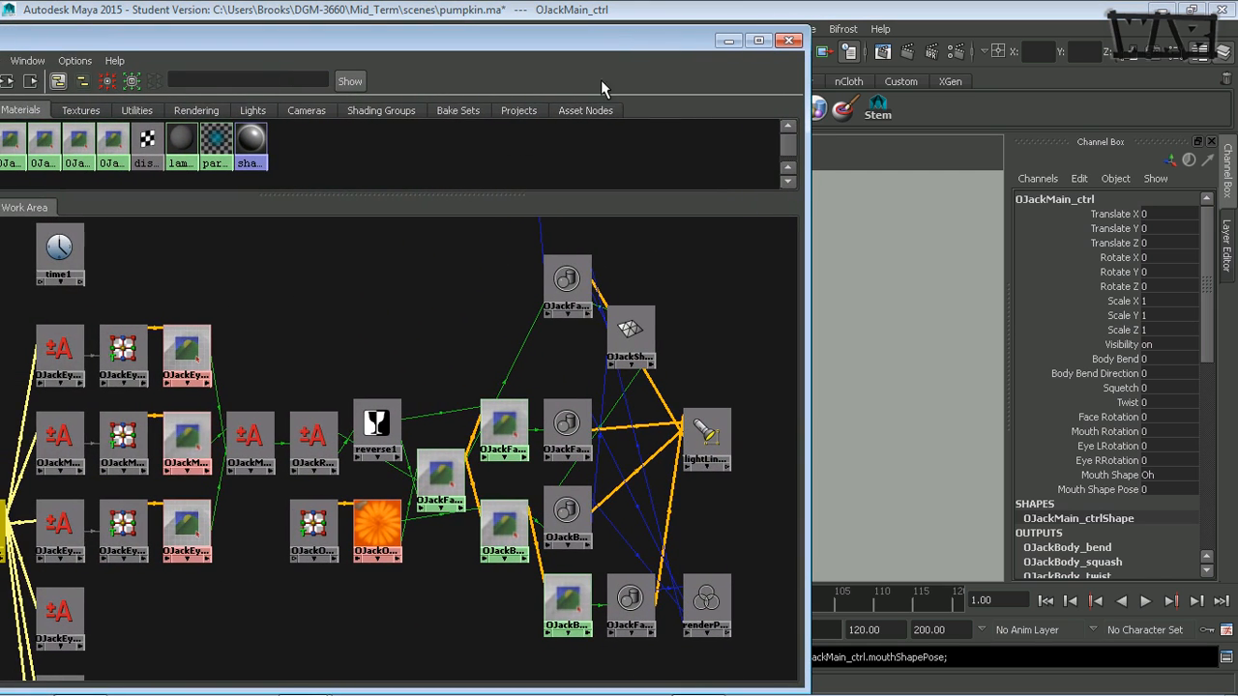
pyautogui.click(184, 437)
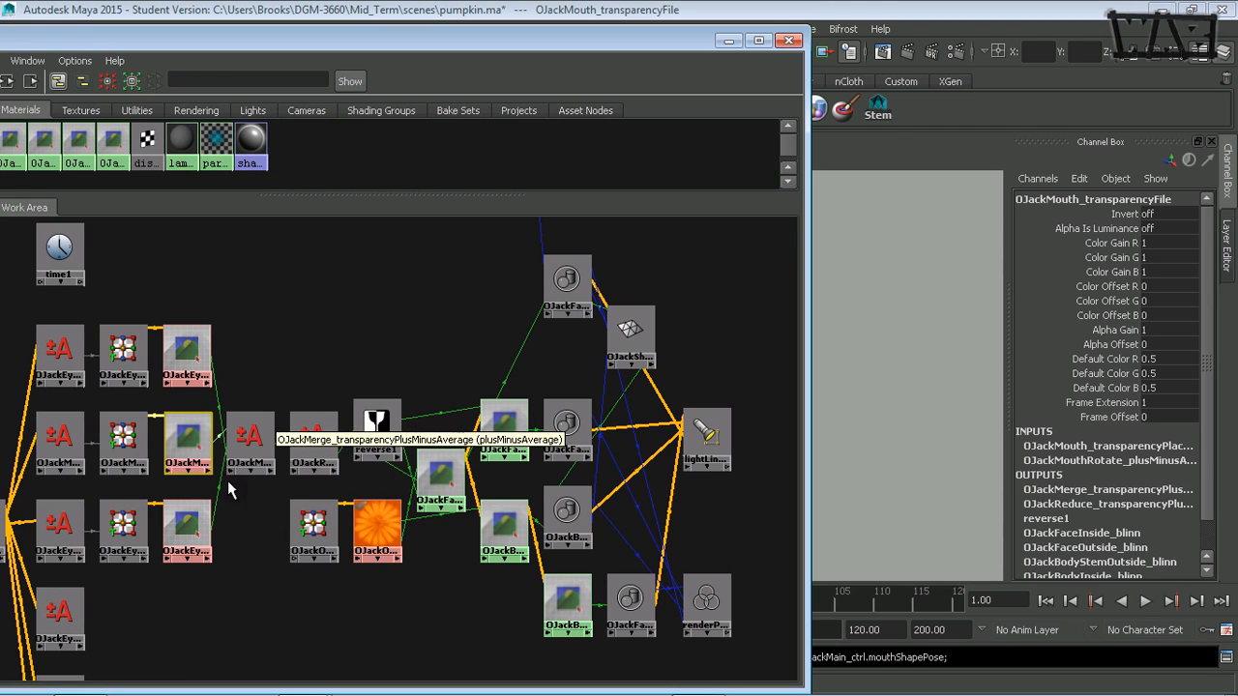
pyautogui.hotkey('ctrl', 'a')
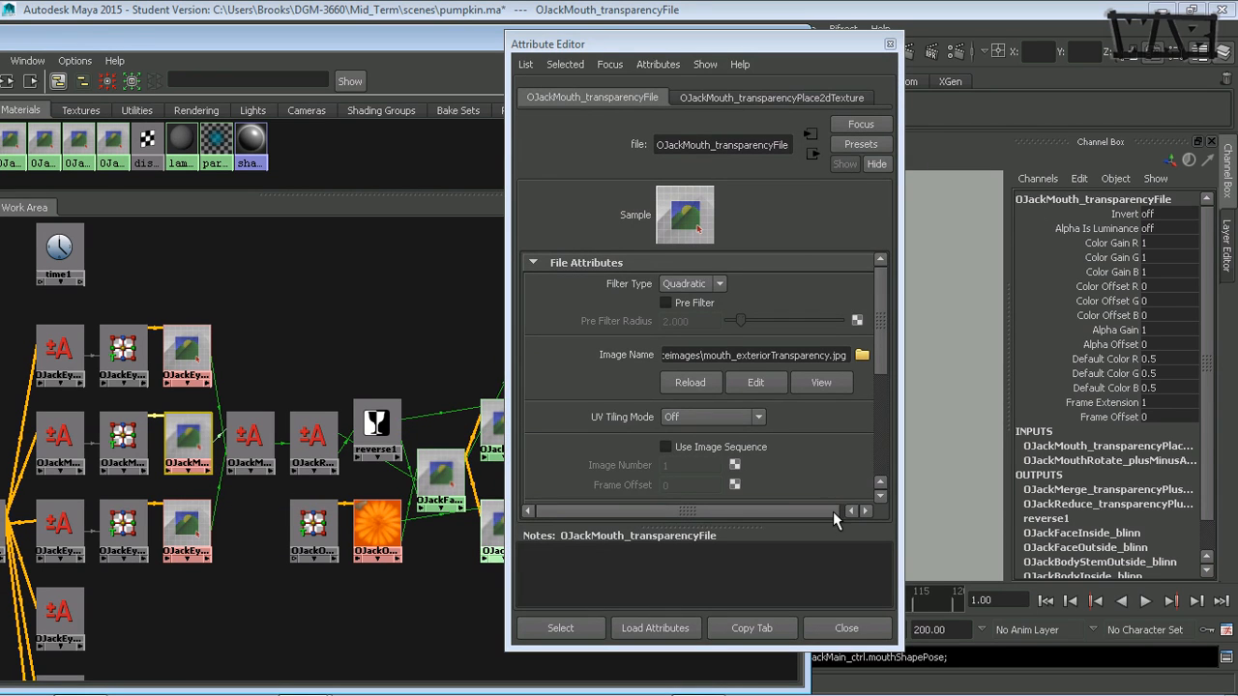
pyautogui.click(714, 449)
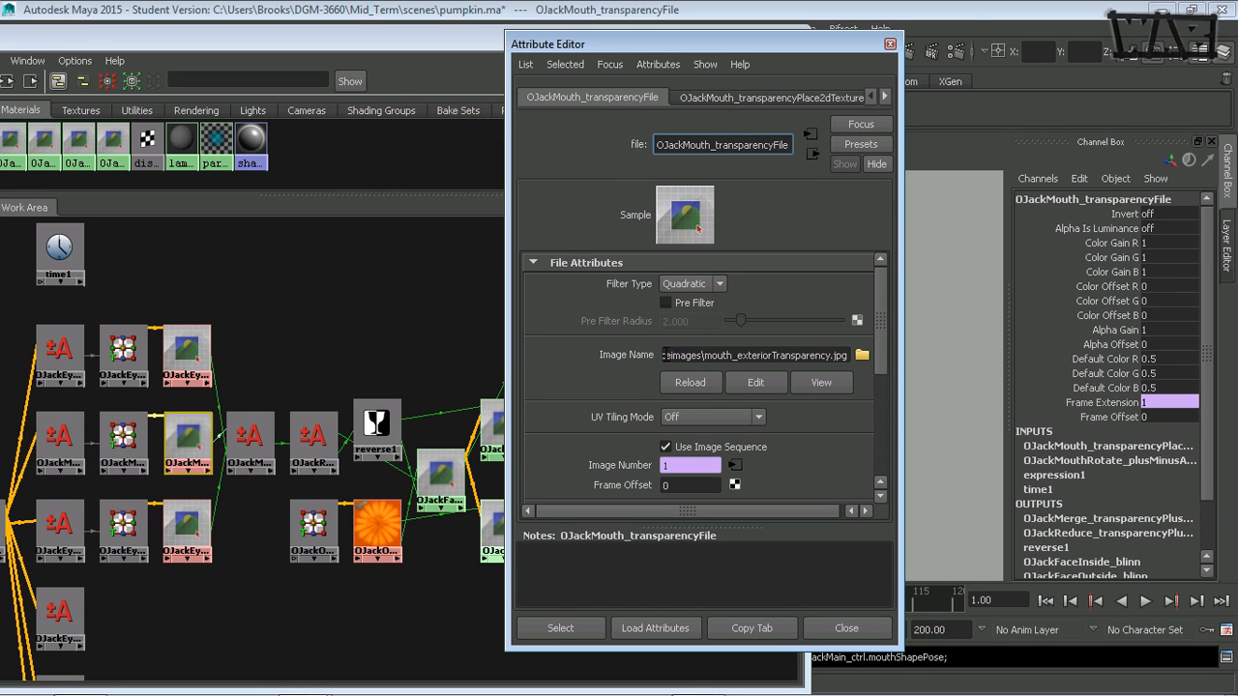
# Load mouth_00.jpg from the sourceimages\Mouth folder as the mouth transparency file's image.
pyautogui.click(860, 355)
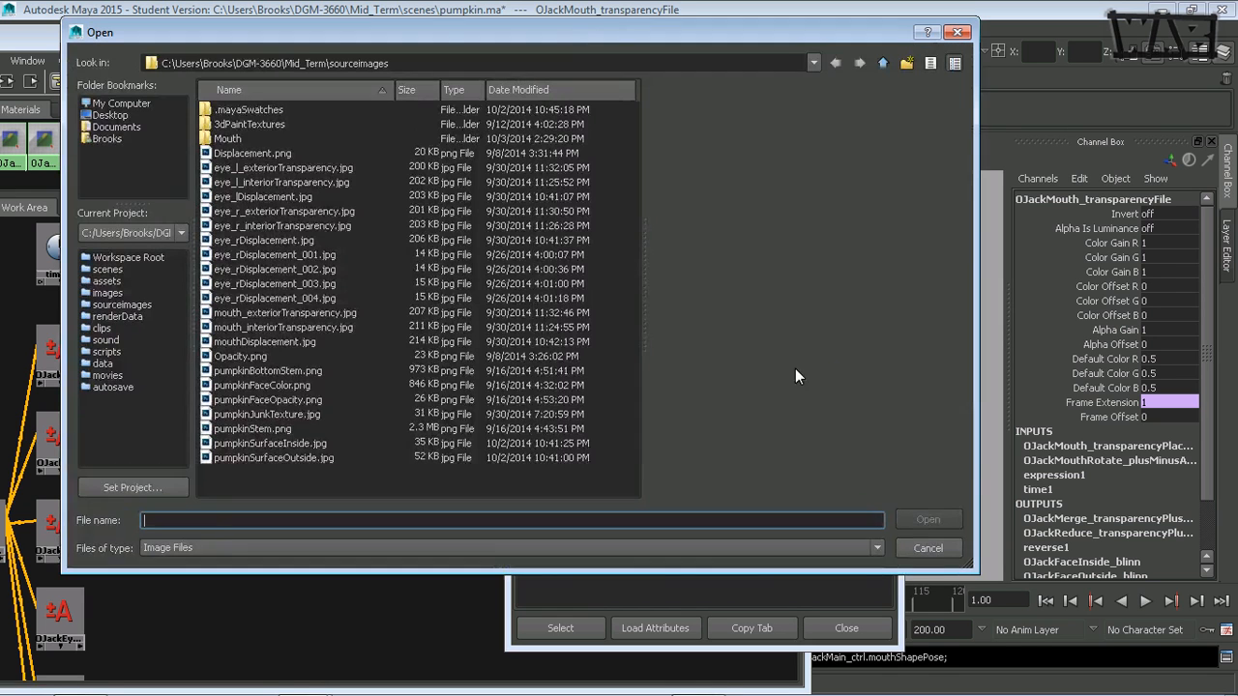
pyautogui.doubleClick(242, 139)
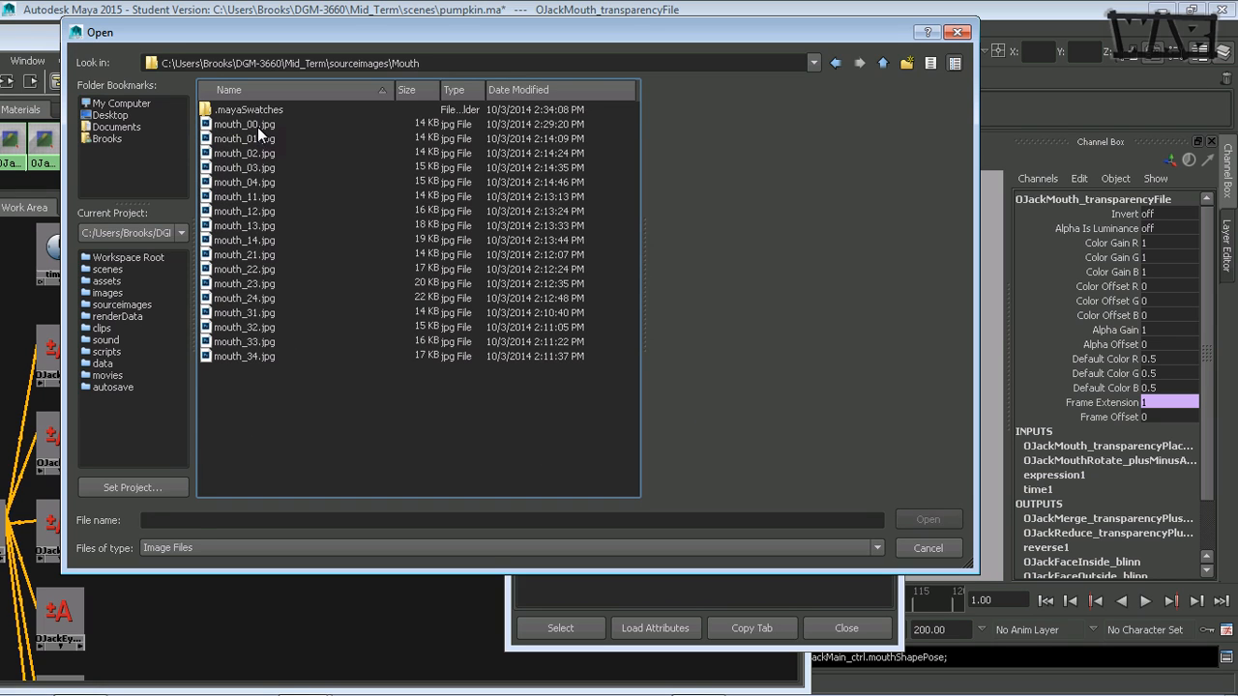
pyautogui.click(257, 127)
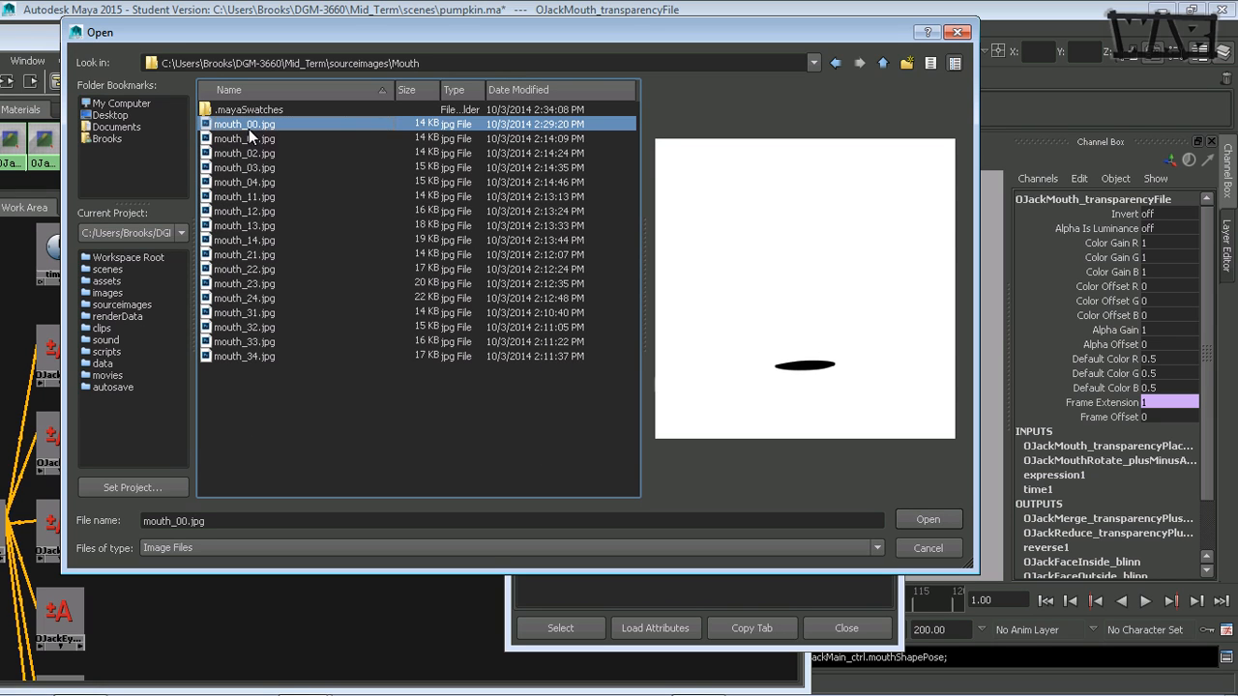
pyautogui.click(923, 520)
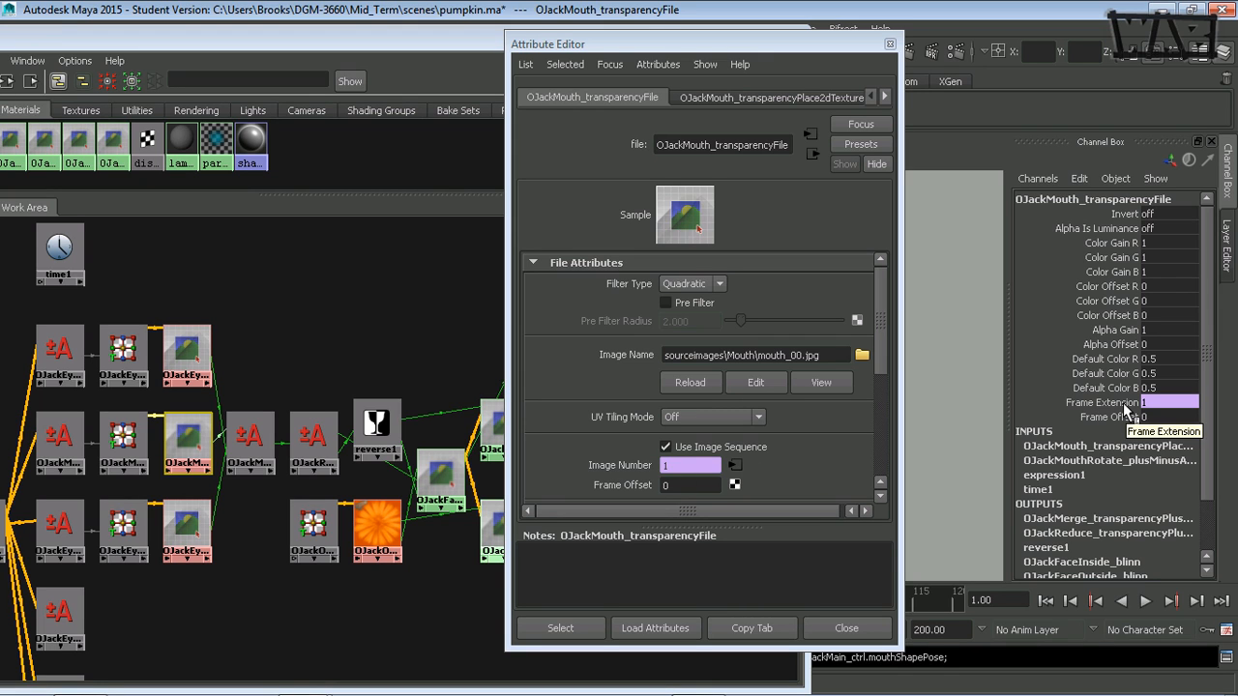
# Select the pumpkin's main control in the viewport, copy its name OJackMain_ctrl, and clear the selection.
pyautogui.moveTo(692, 47); pyautogui.dragTo(410, 60)
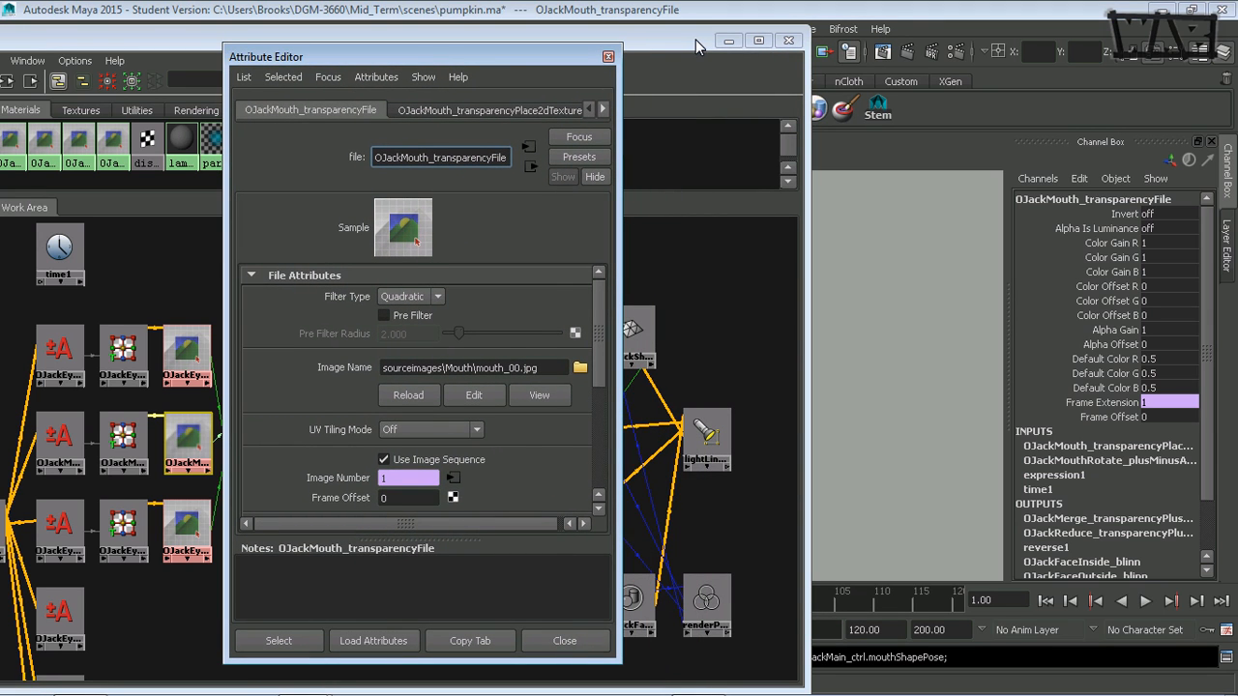
pyautogui.moveTo(695, 39); pyautogui.dragTo(344, 74)
pyautogui.click(644, 443)
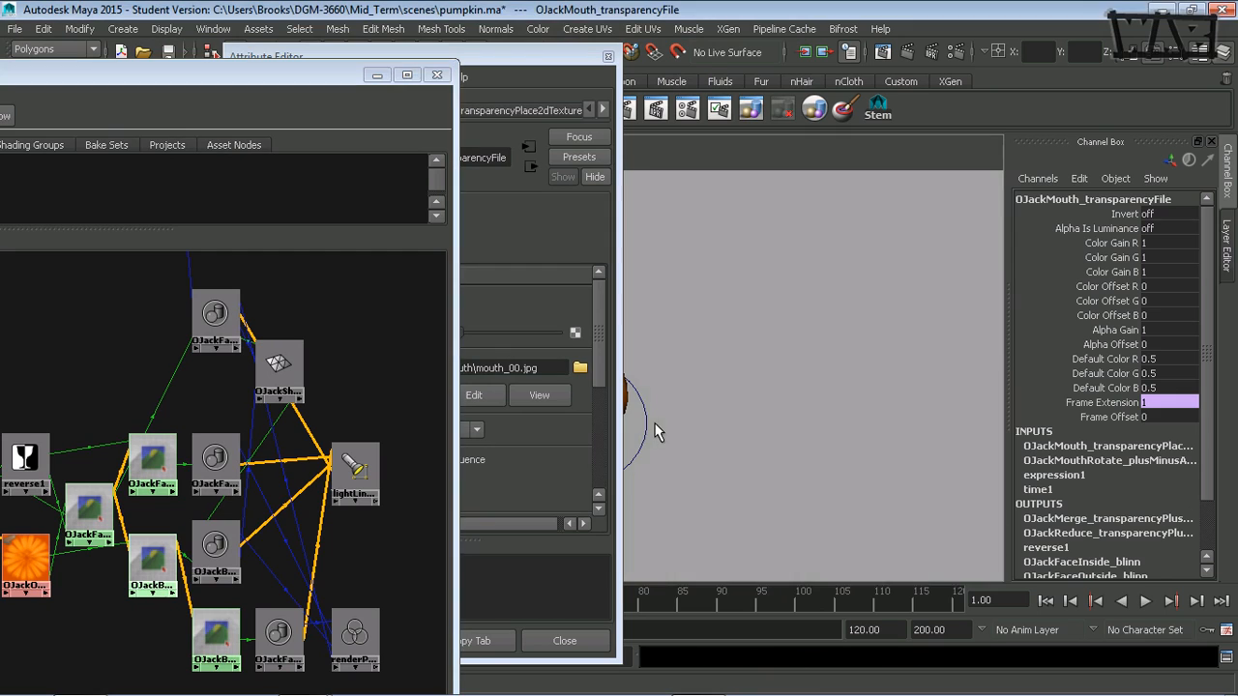
pyautogui.click(644, 440)
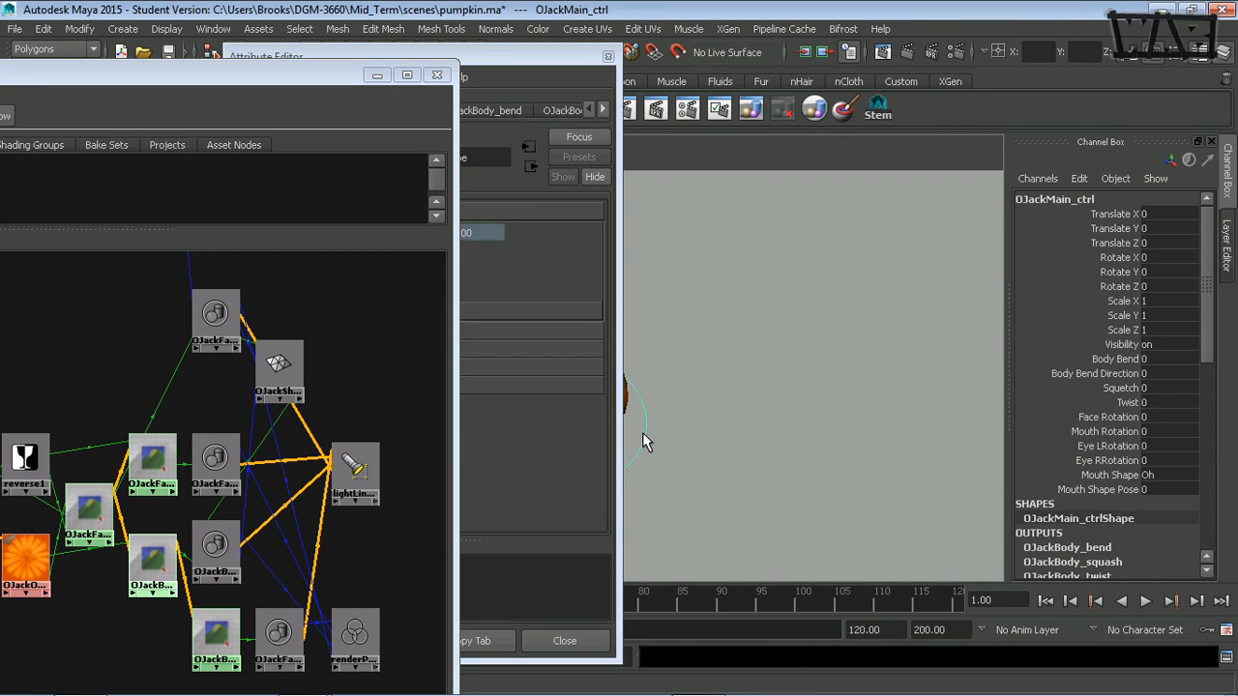
pyautogui.click(1107, 199)
pyautogui.hotkey('ctrl', 'c')
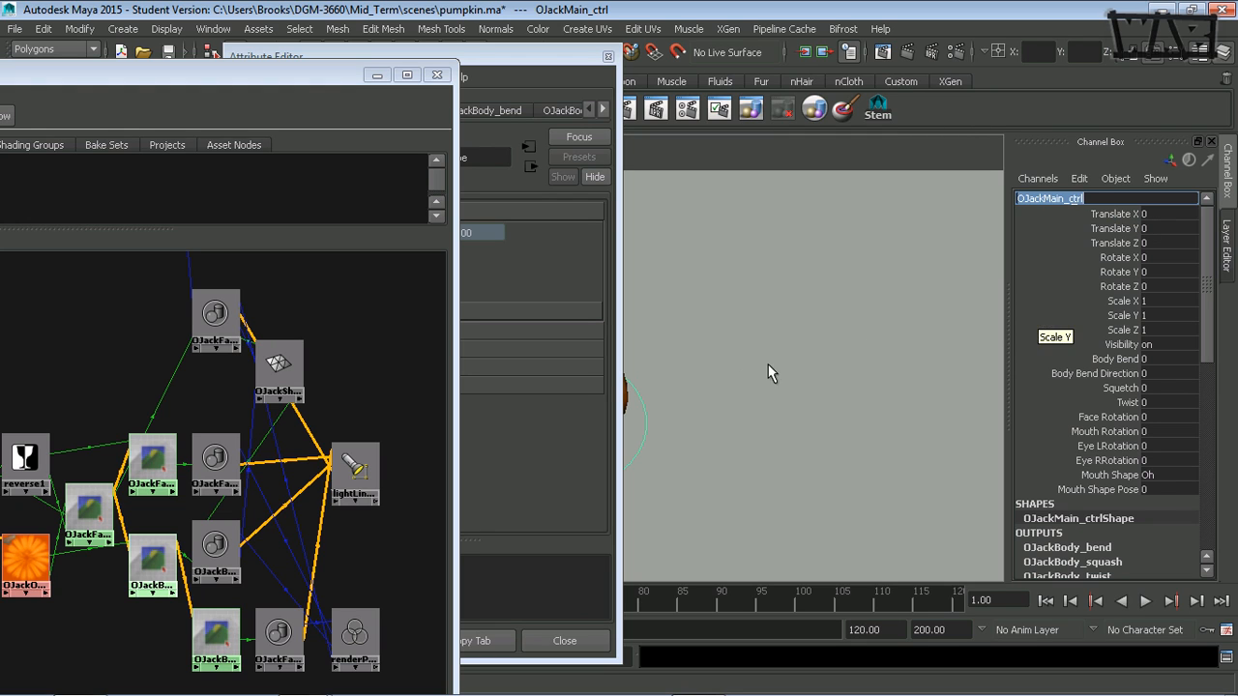
pyautogui.click(746, 382)
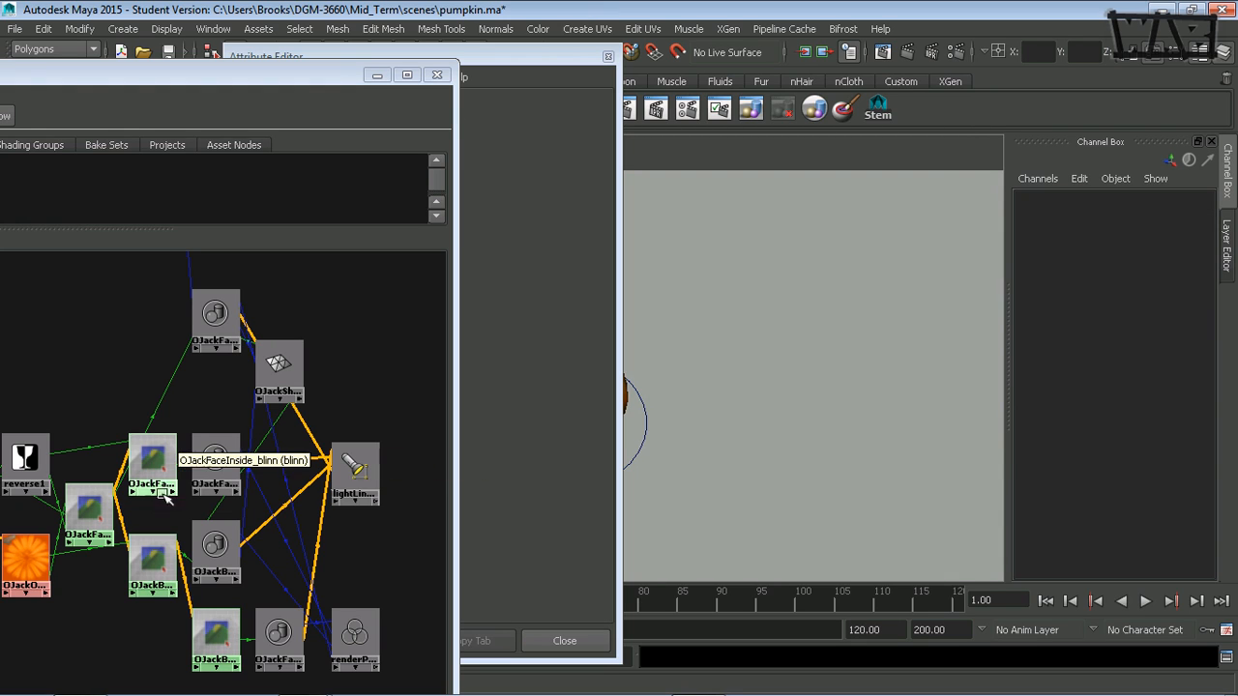
# Reselect the OJackMouth_transparencyFile node, open its Image Number expression for editing, and minimize the Hypershade.
pyautogui.moveTo(260, 77); pyautogui.dragTo(450, 61)
pyautogui.doubleClick(449, 61)
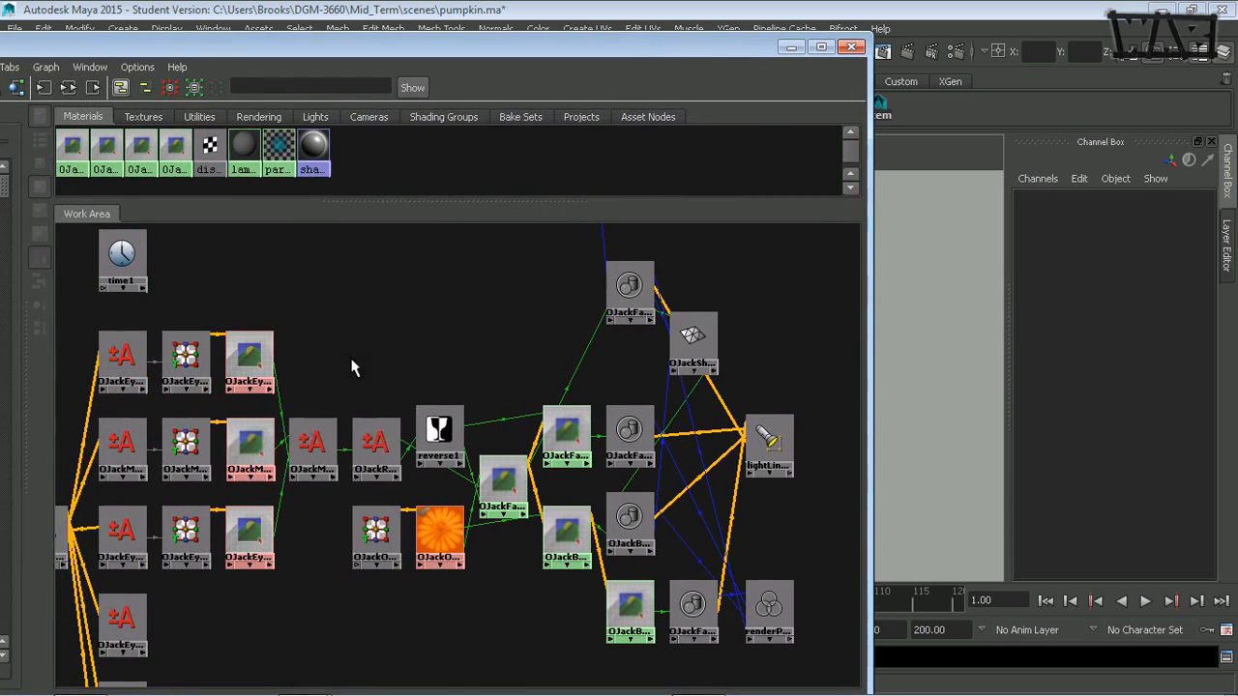
pyautogui.click(253, 445)
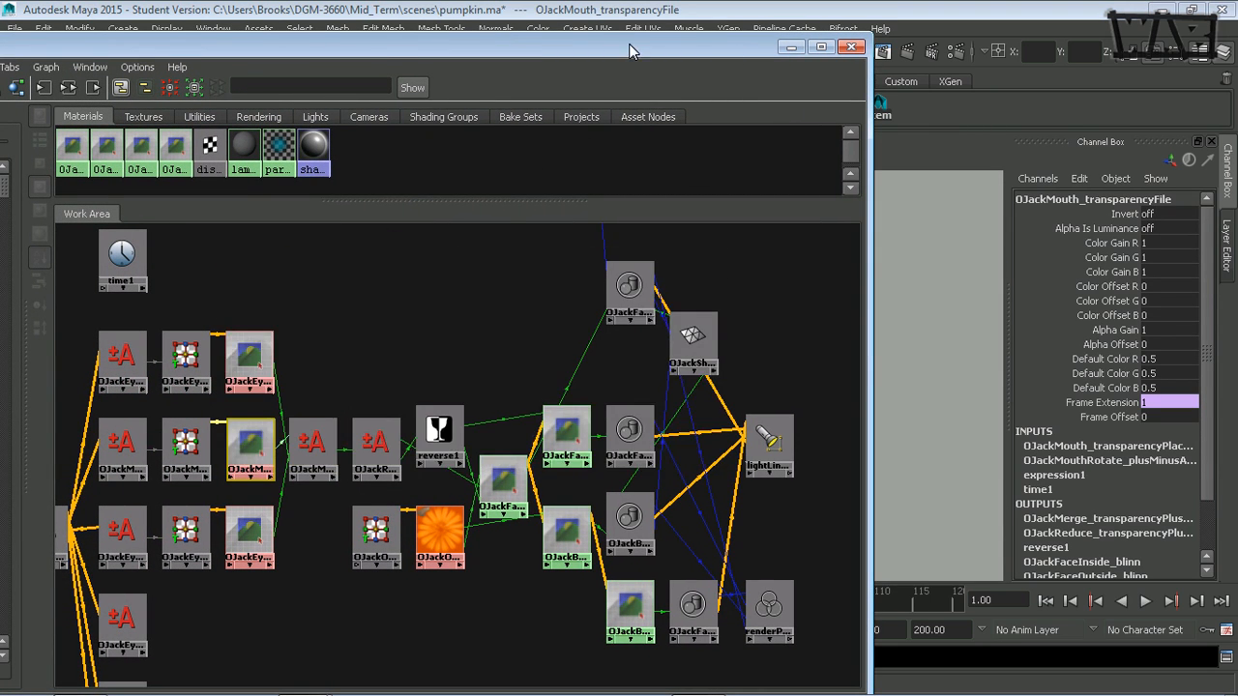
pyautogui.moveTo(630, 46); pyautogui.dragTo(568, 292)
pyautogui.click(499, 54)
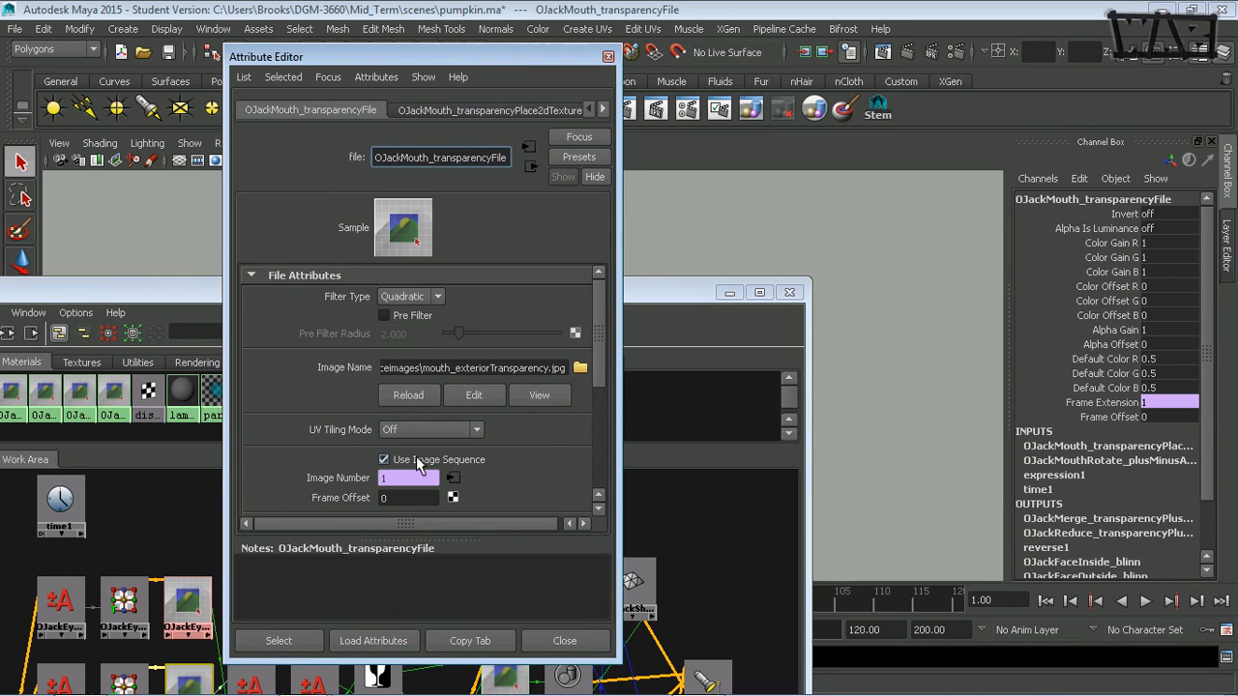
pyautogui.rightClick(354, 484)
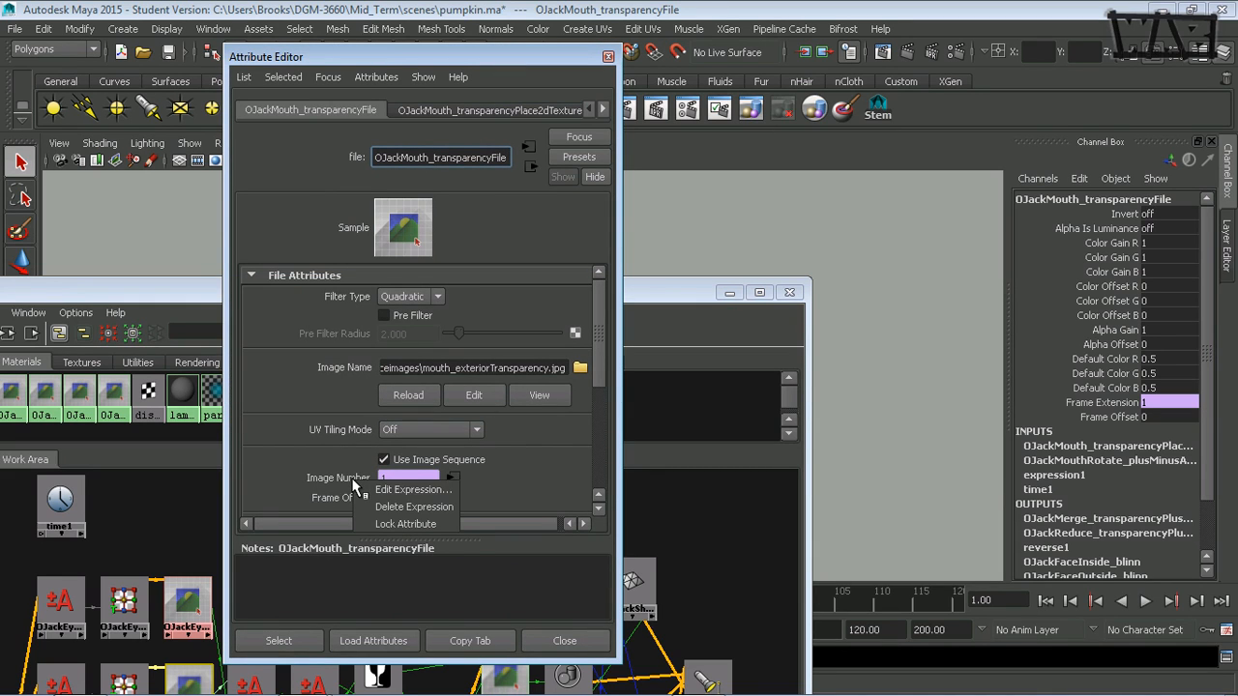
pyautogui.click(436, 492)
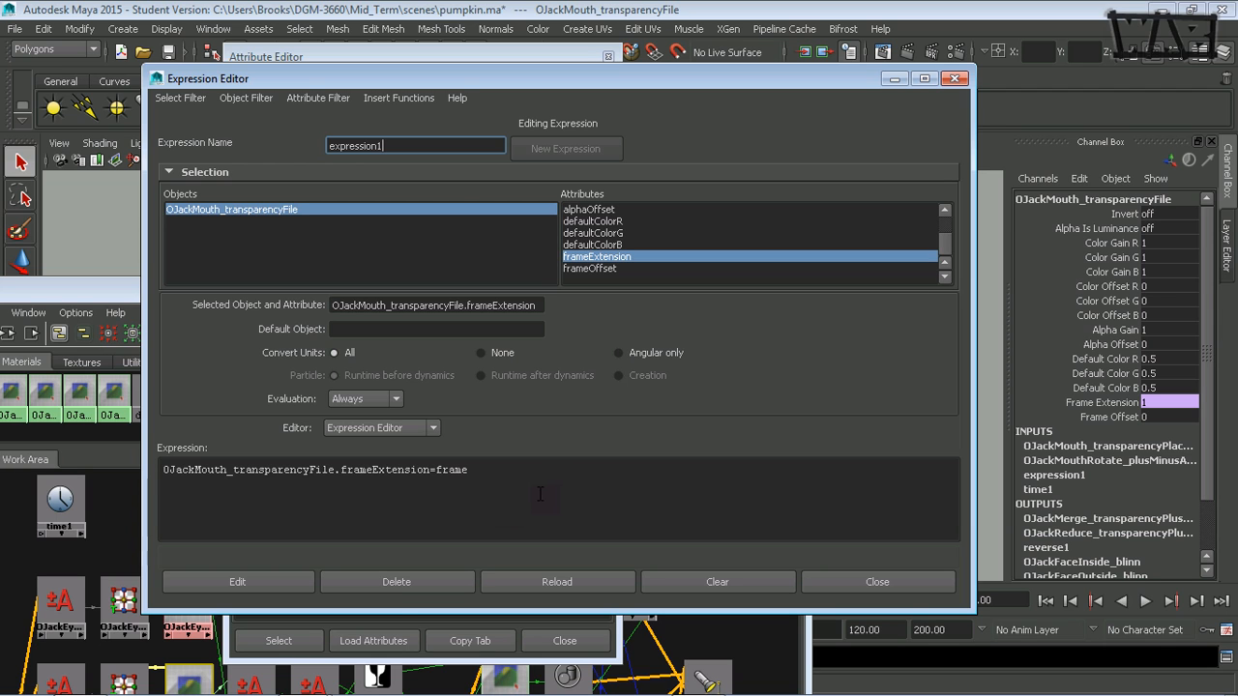
pyautogui.click(130, 293)
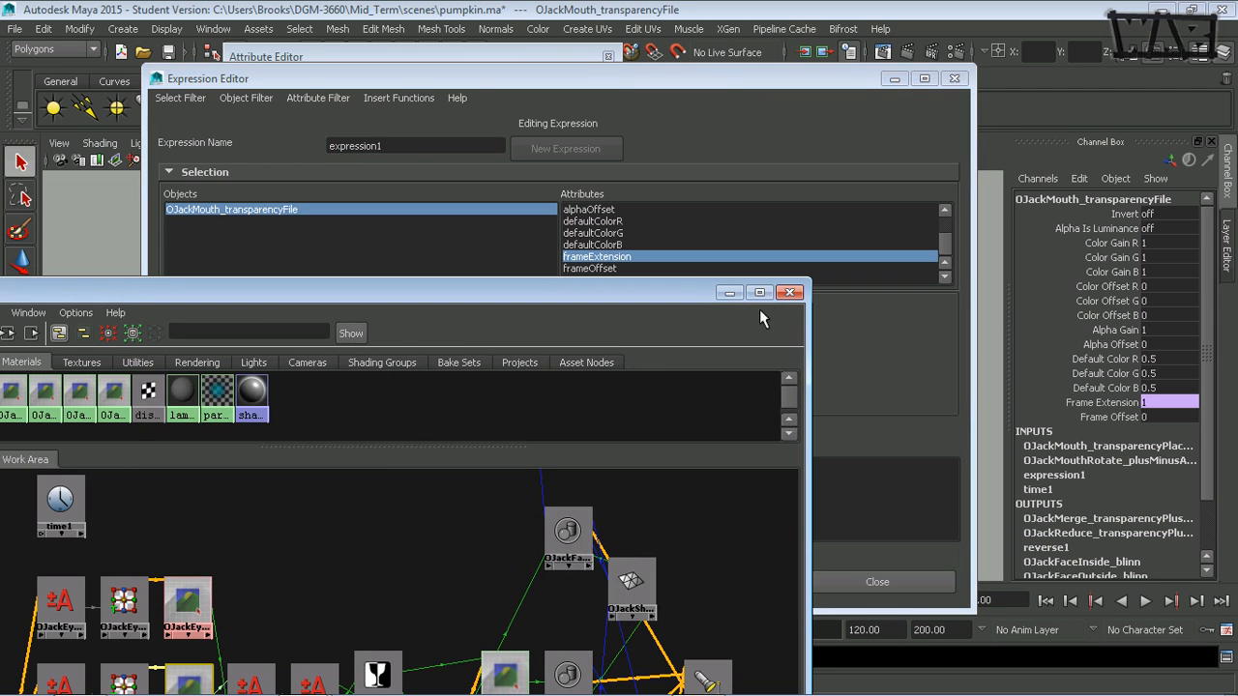
pyautogui.click(729, 293)
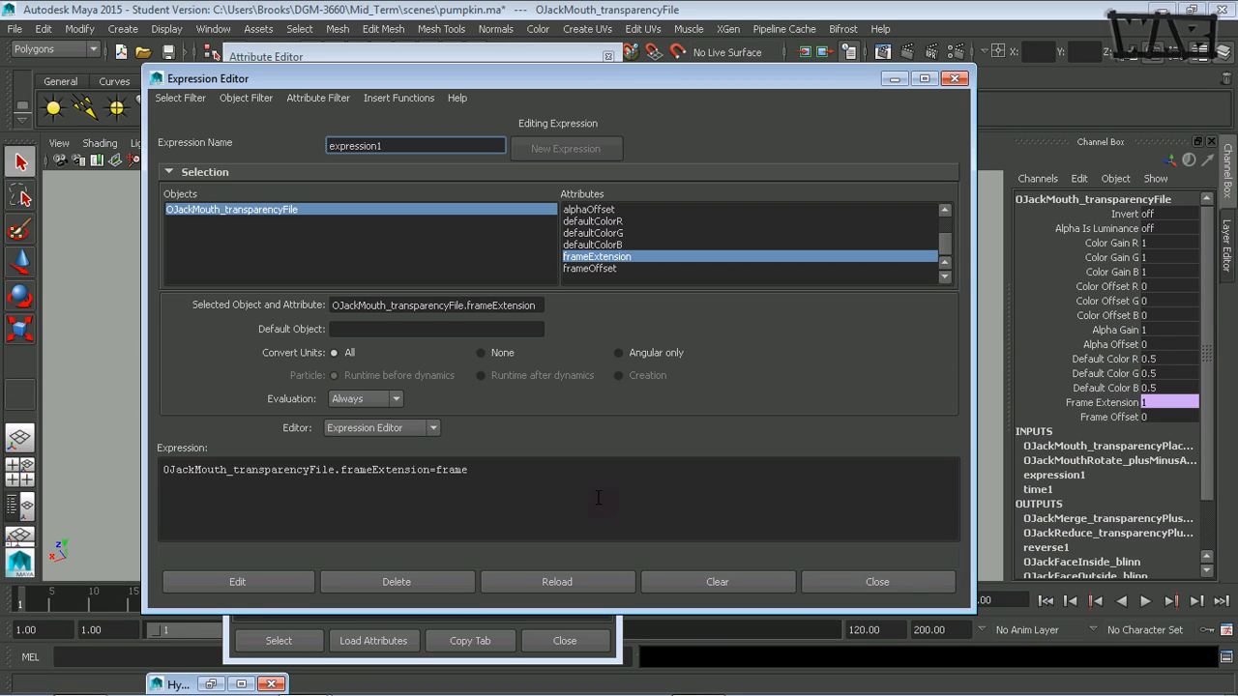
# Replace the frame term of the frameExtension expression with OJackMain_ctrl.mouthShape * 10.
pyautogui.moveTo(489, 473); pyautogui.dragTo(157, 468)
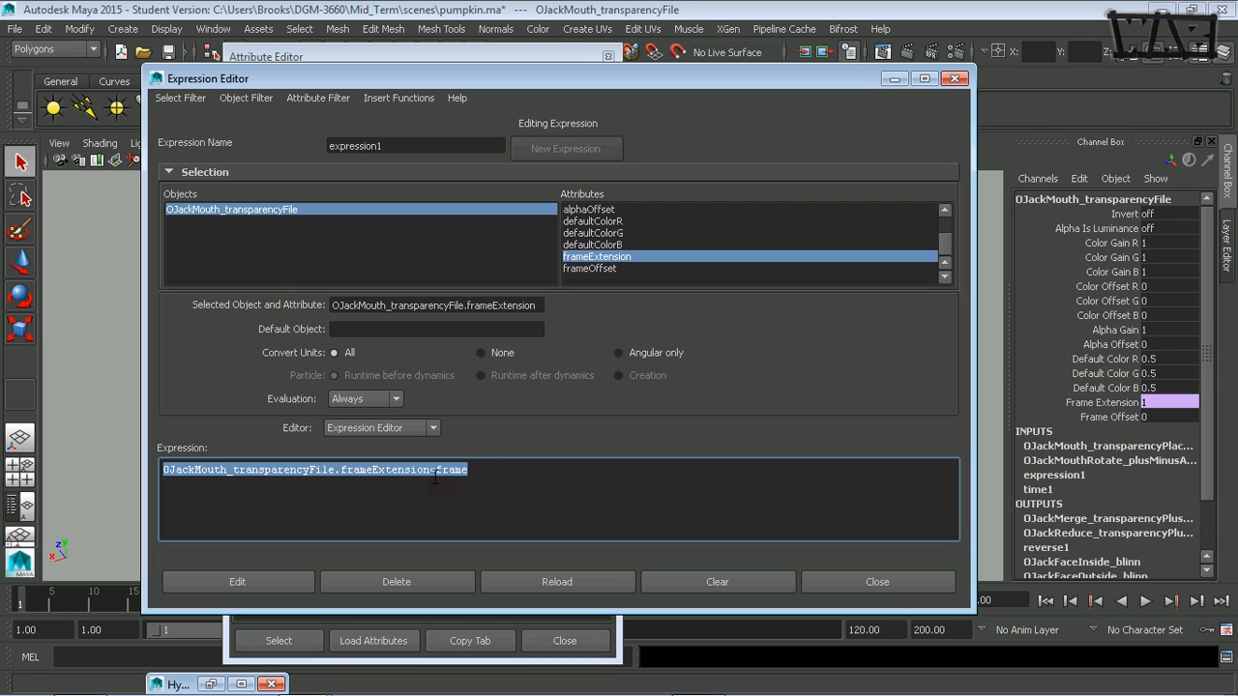
pyautogui.click(499, 472)
pyautogui.press('BackSpace')
pyautogui.press('BackSpace')
pyautogui.press('BackSpace')
pyautogui.press('BackSpace')
pyautogui.press('BackSpace')
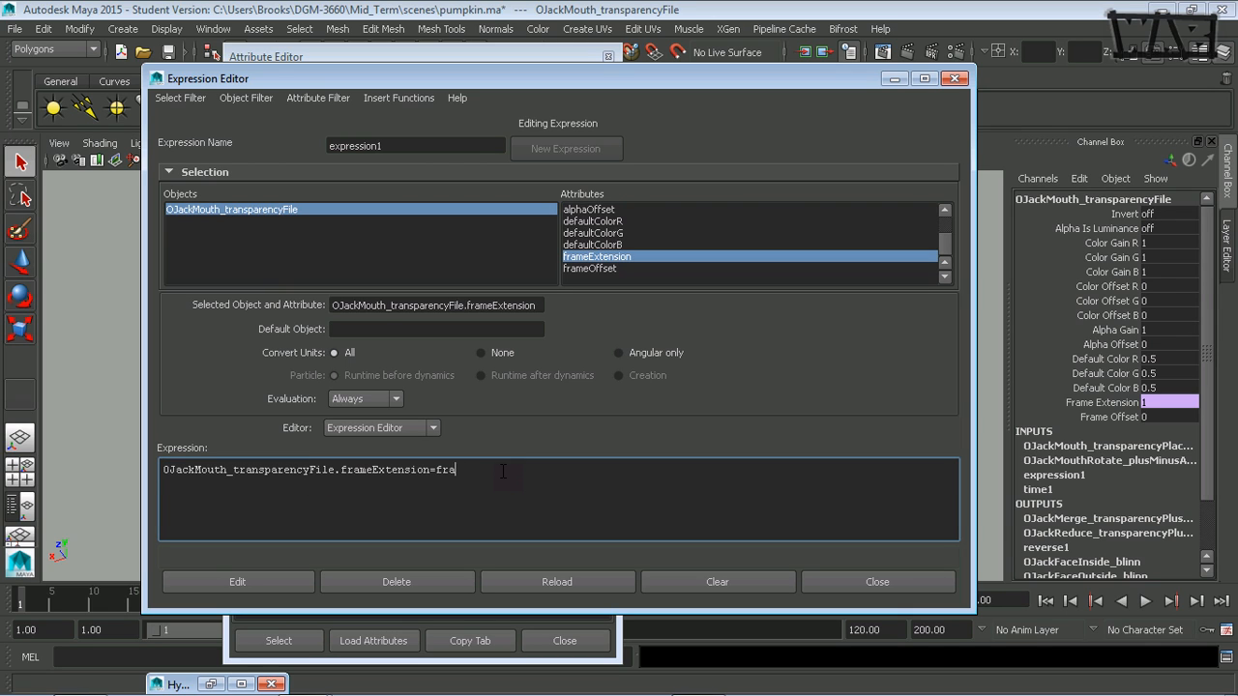
pyautogui.press('BackSpace')
pyautogui.write('=')
pyautogui.hotkey('ctrl', 'v')
pyautogui.write('mouthShape')
pyautogui.write('* 10')
# Append + OJackMain_ctrl.mouthShapePose; to the end of the frameExtension expression.
pyautogui.write('+')
pyautogui.hotkey('ctrl', 'v')
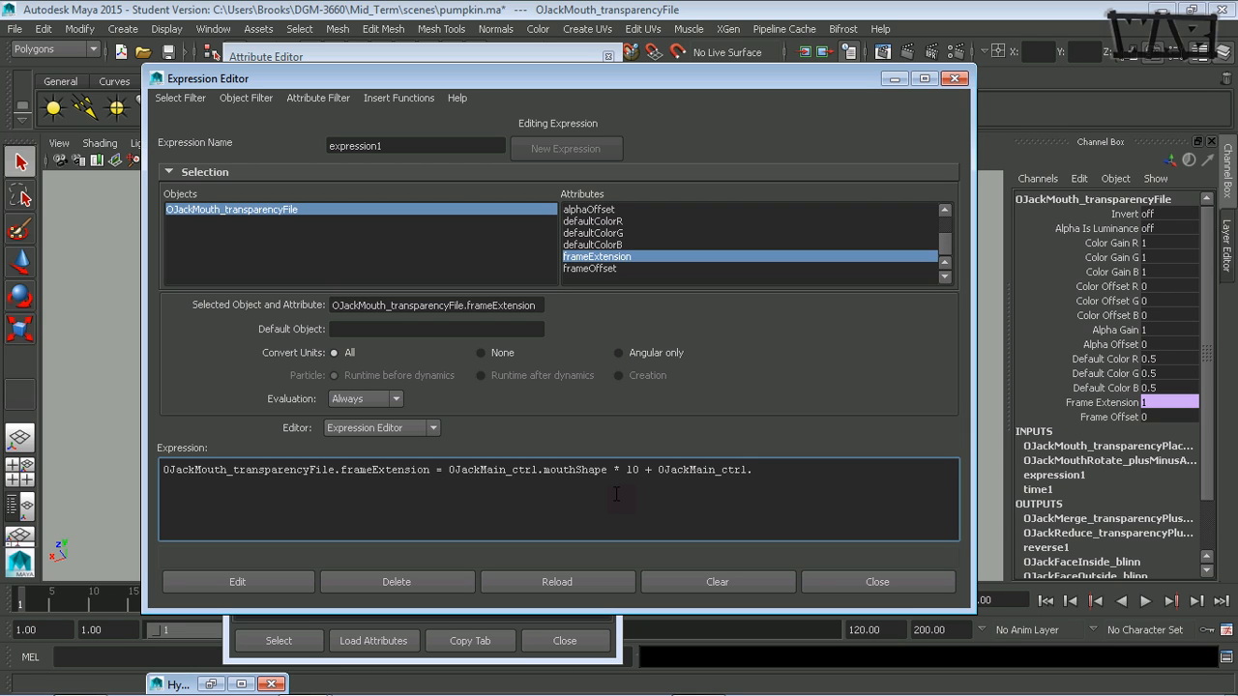
pyautogui.write('.mouthShapePose;')
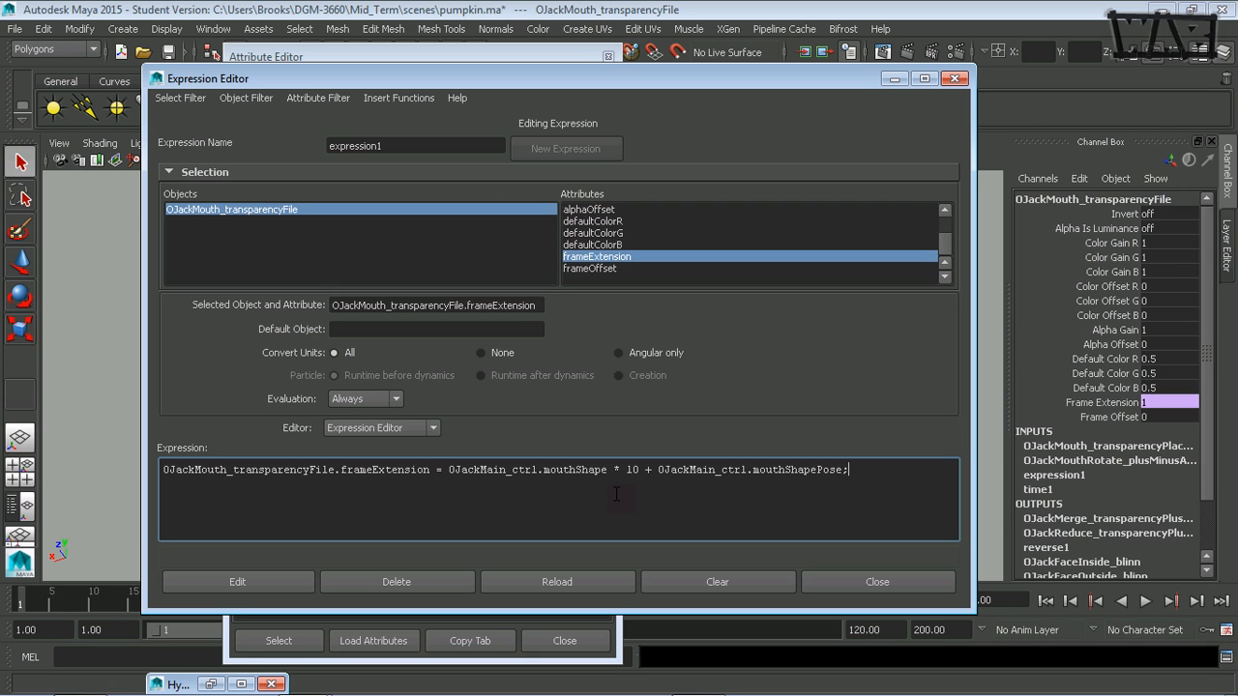